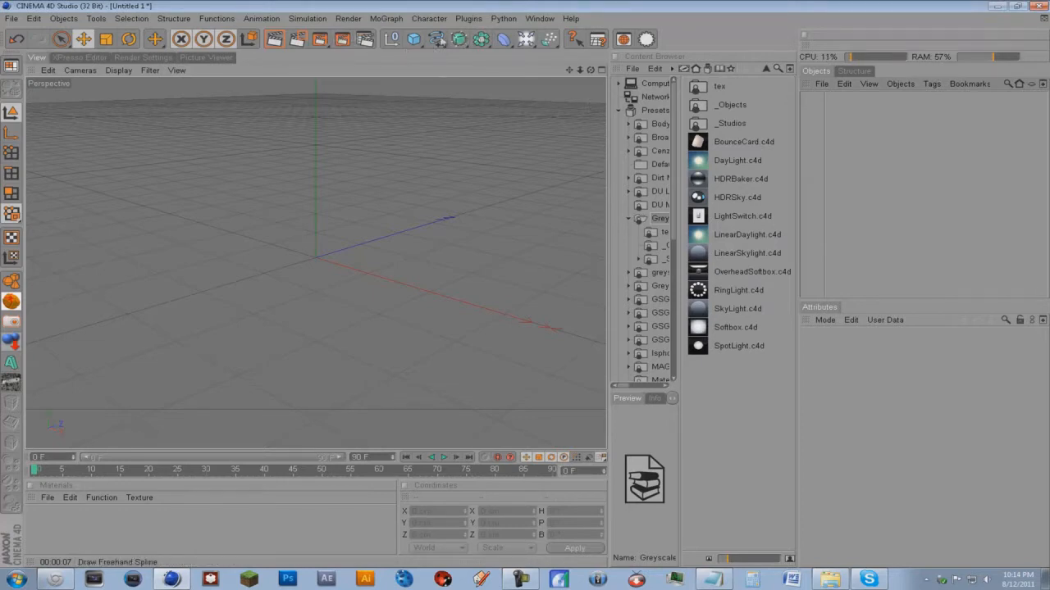
Draw four tangled freehand splines, one each in the top, front, right and perspective views.
drag(436, 39, 516, 58)
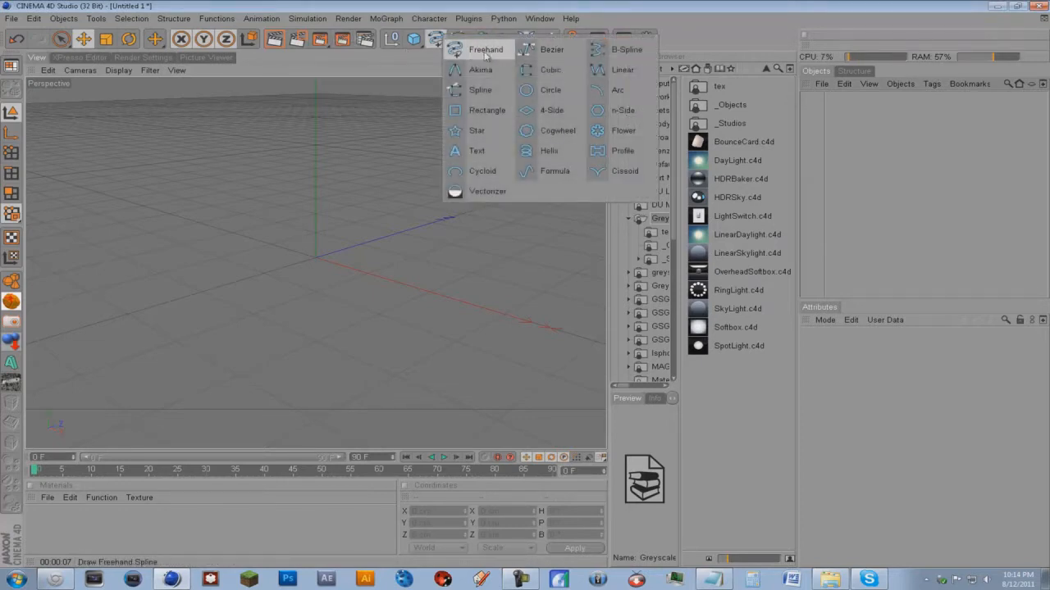
click(476, 51)
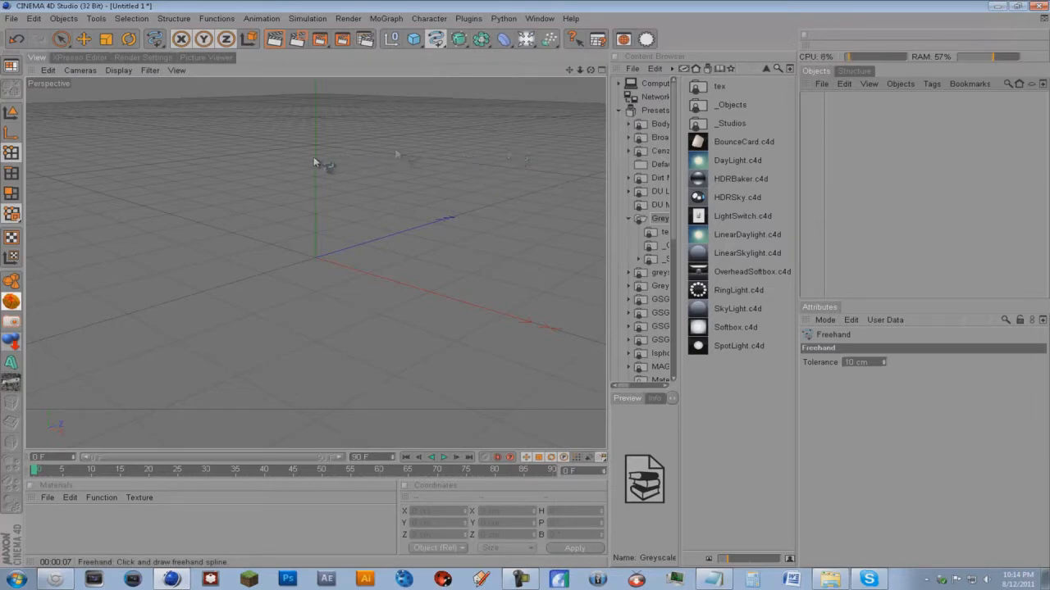
click(602, 70)
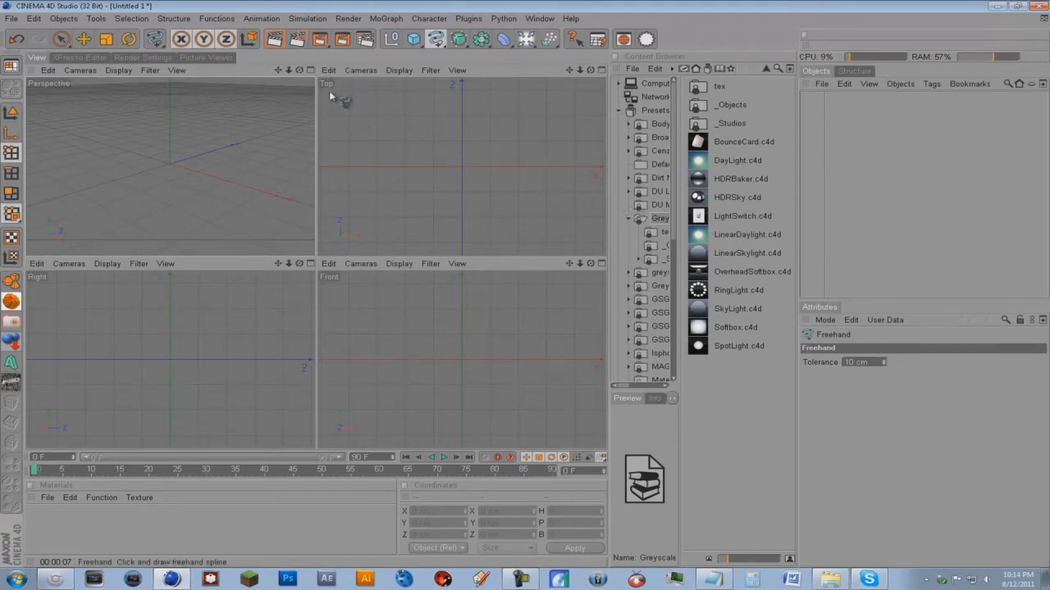
drag(410, 80, 345, 130)
mouse_move(423, 107)
mouse_down()
mouse_move(492, 151)
mouse_move(450, 115)
mouse_up()
drag(551, 201, 554, 205)
mouse_move(347, 319)
mouse_down()
mouse_move(497, 301)
mouse_move(480, 366)
mouse_move(547, 416)
mouse_move(496, 274)
mouse_move(377, 349)
mouse_move(462, 447)
mouse_move(492, 447)
mouse_up()
mouse_move(138, 304)
mouse_down()
mouse_move(111, 312)
mouse_move(212, 393)
mouse_move(194, 348)
mouse_up()
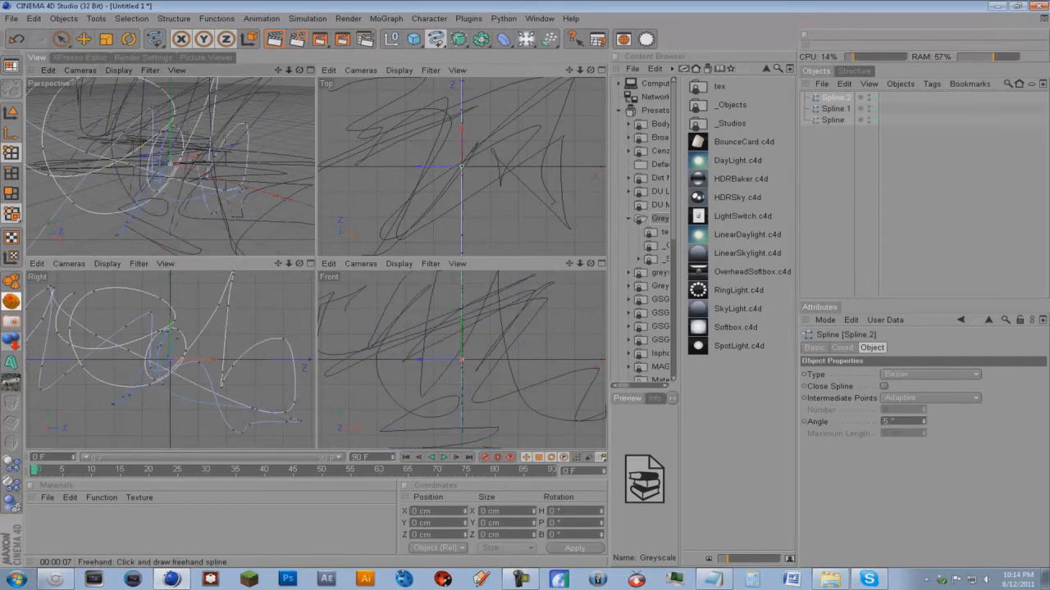
mouse_move(129, 187)
mouse_down()
mouse_move(288, 156)
mouse_move(253, 245)
mouse_up()
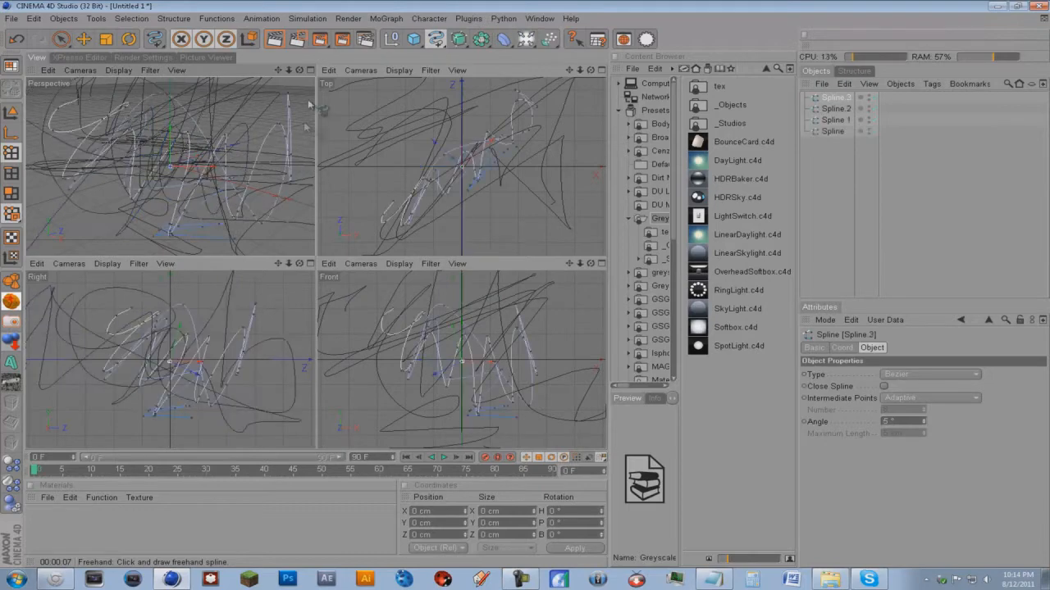
Loft all four splines together with a Loft NURBS object and preview-render the shape in the perspective view.
click(310, 71)
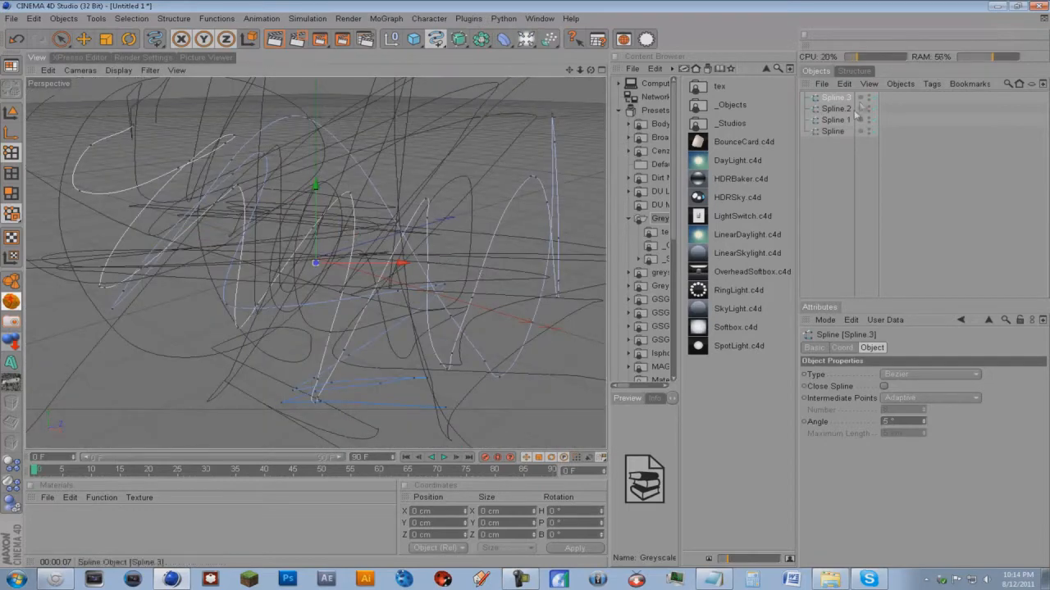
drag(839, 168, 805, 93)
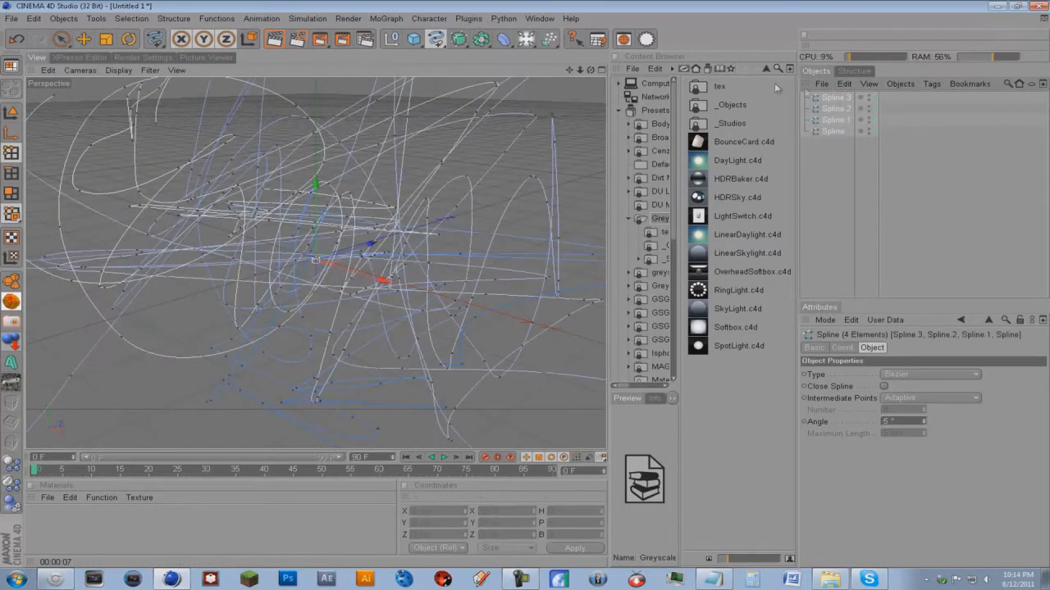
drag(491, 43, 580, 72)
drag(835, 108, 838, 99)
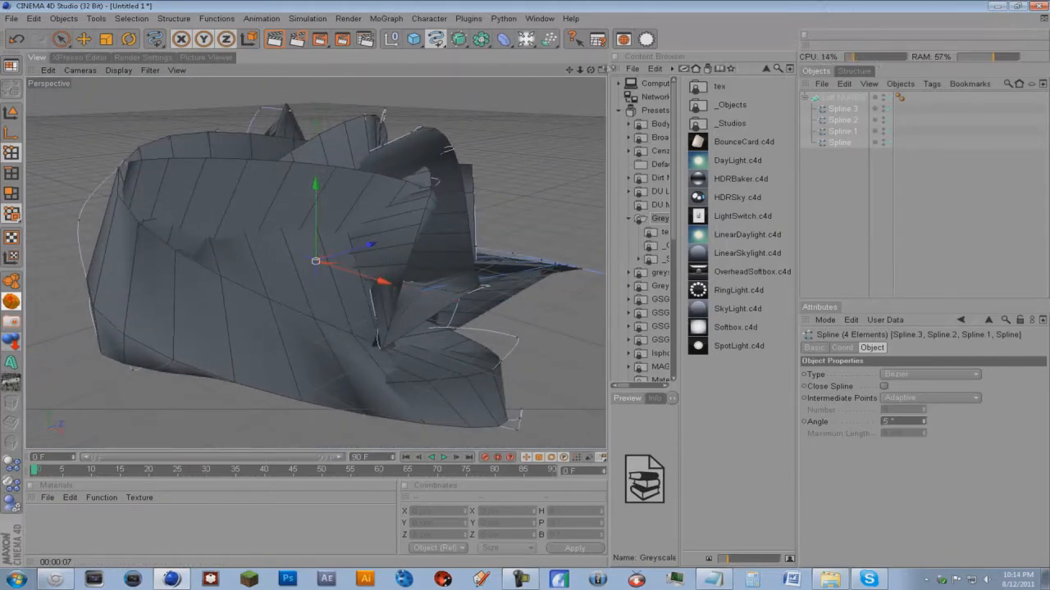
drag(591, 71, 281, 301)
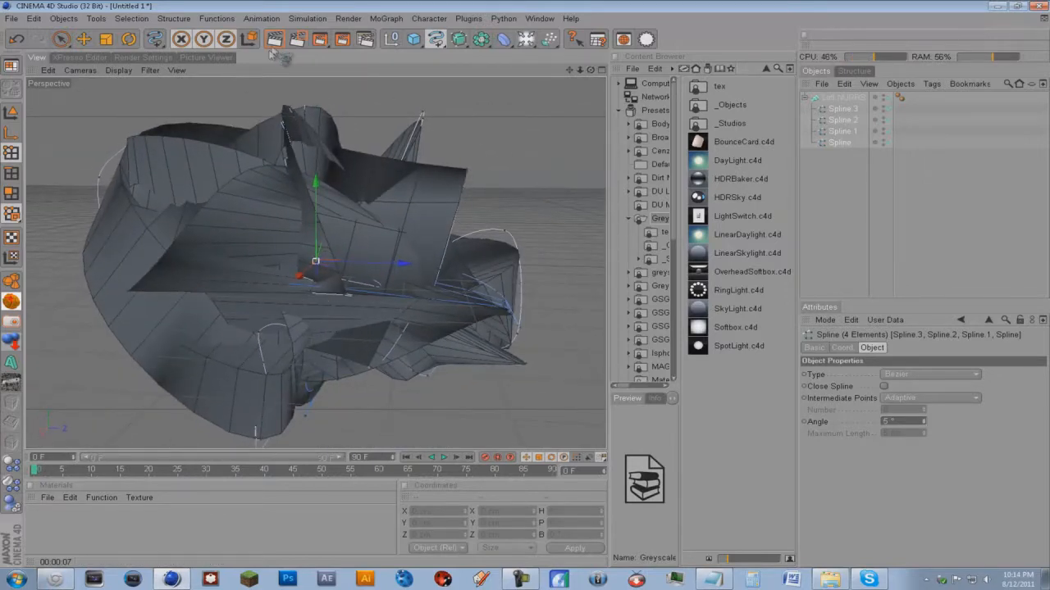
key(ctrl+r)
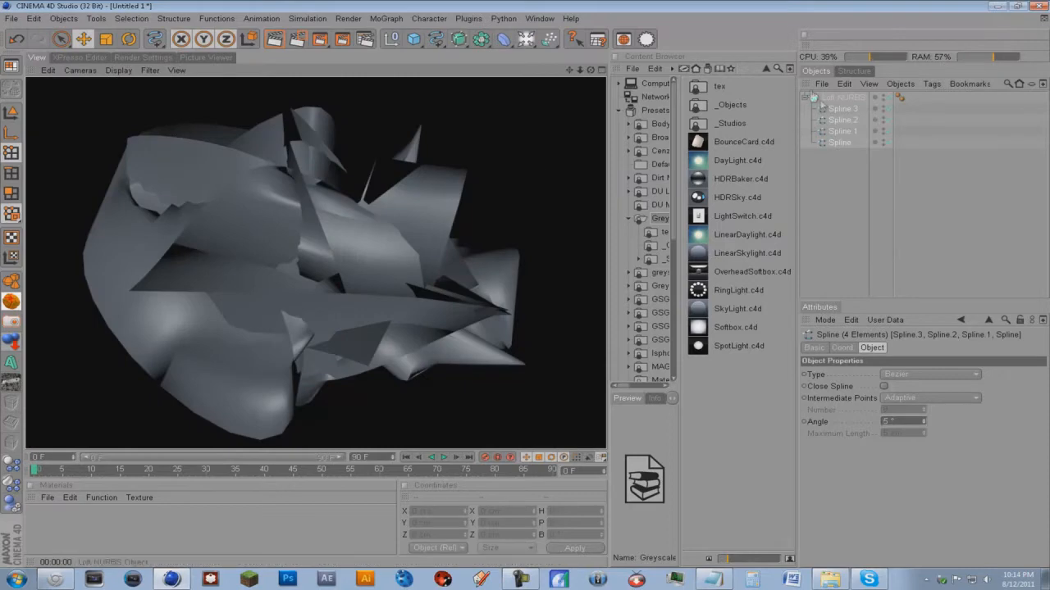
Smooth the loft by nesting it in a HyperNURBS object and preview-render the result.
click(461, 41)
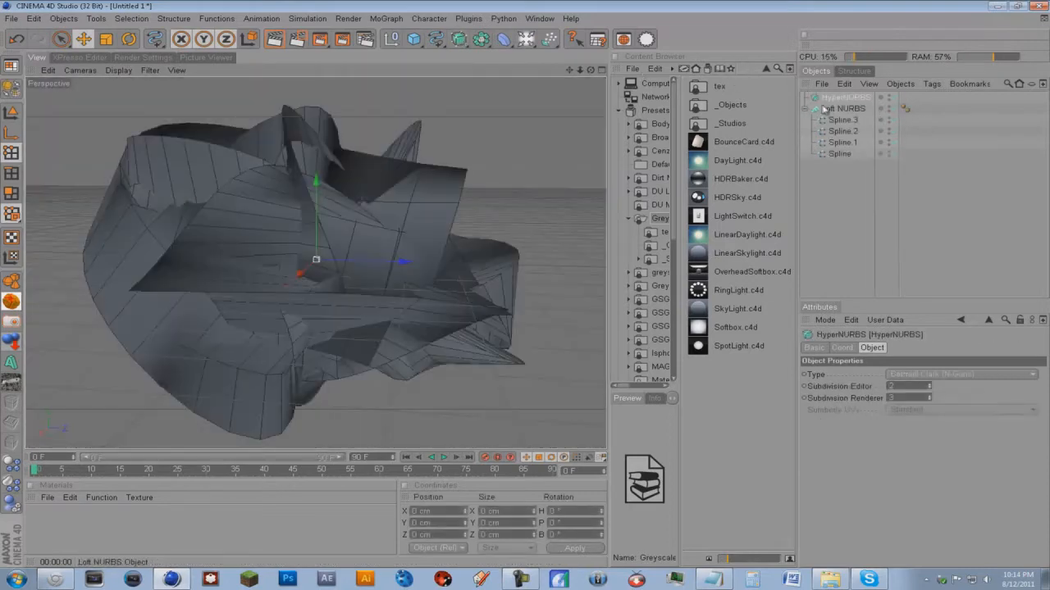
drag(834, 100, 837, 97)
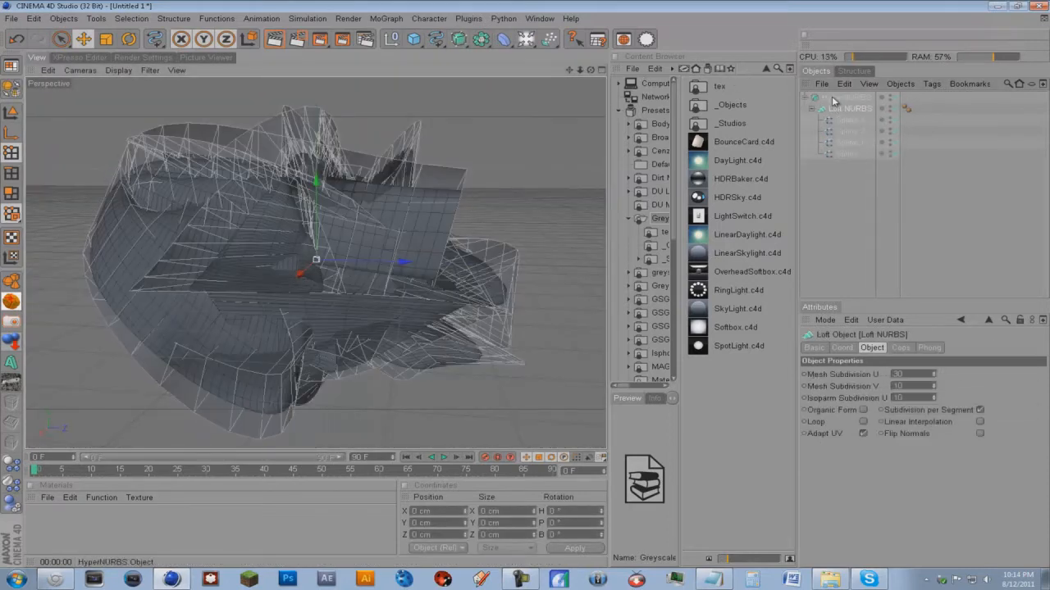
click(275, 39)
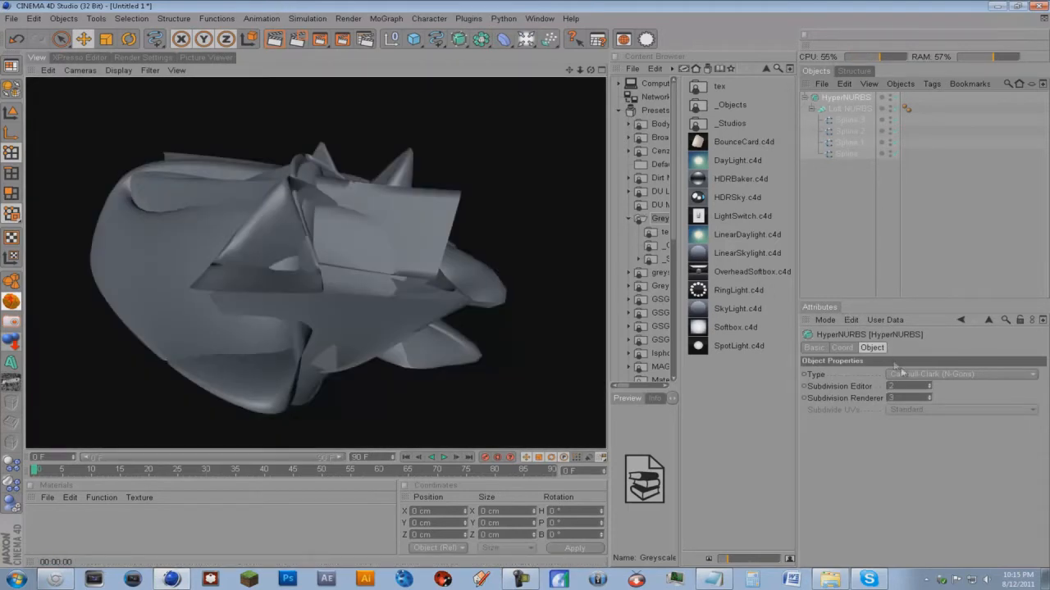
Raise the HyperNURBS editor and renderer subdivisions to 4 and preview-render the shape from different angles.
click(929, 384)
click(929, 384)
click(929, 395)
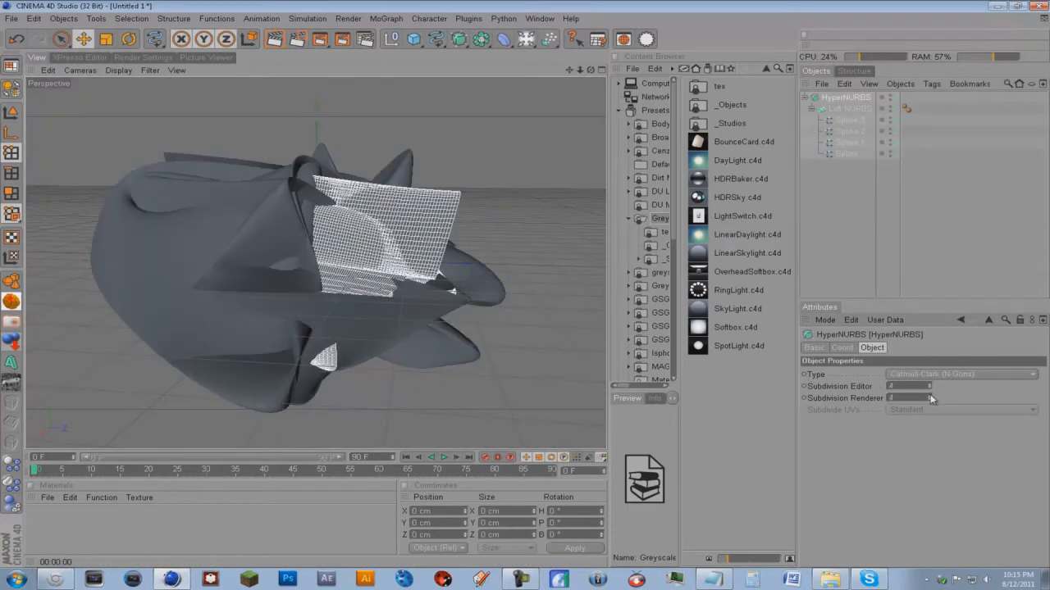
click(275, 41)
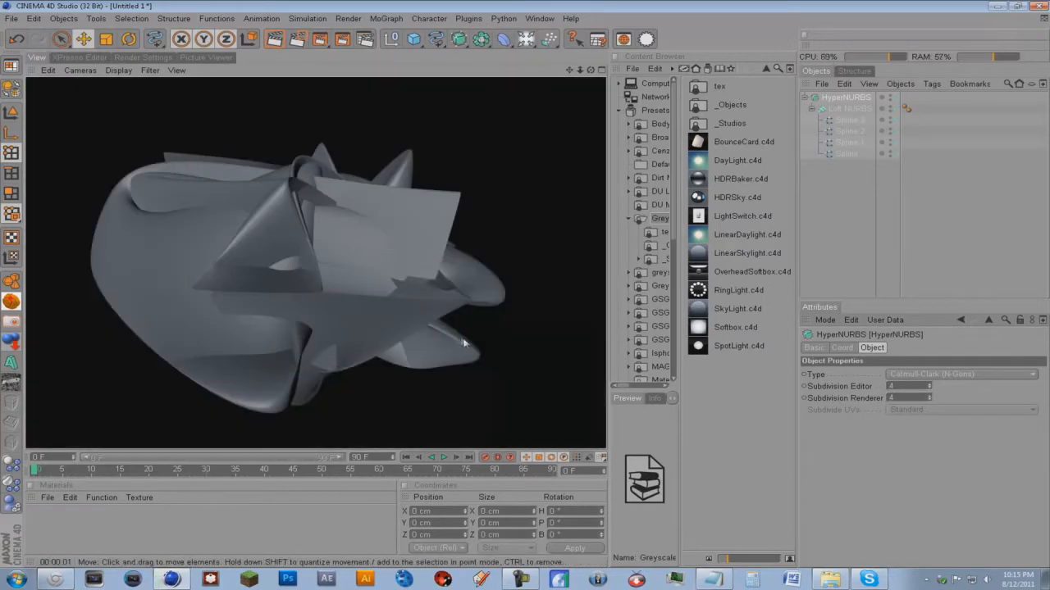
drag(590, 70, 527, 289)
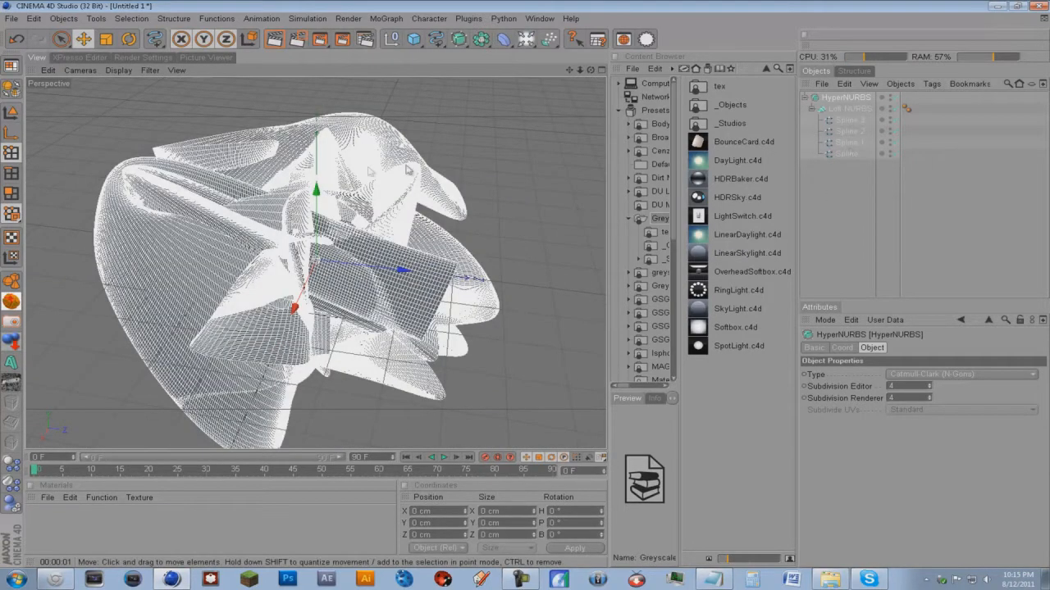
click(273, 38)
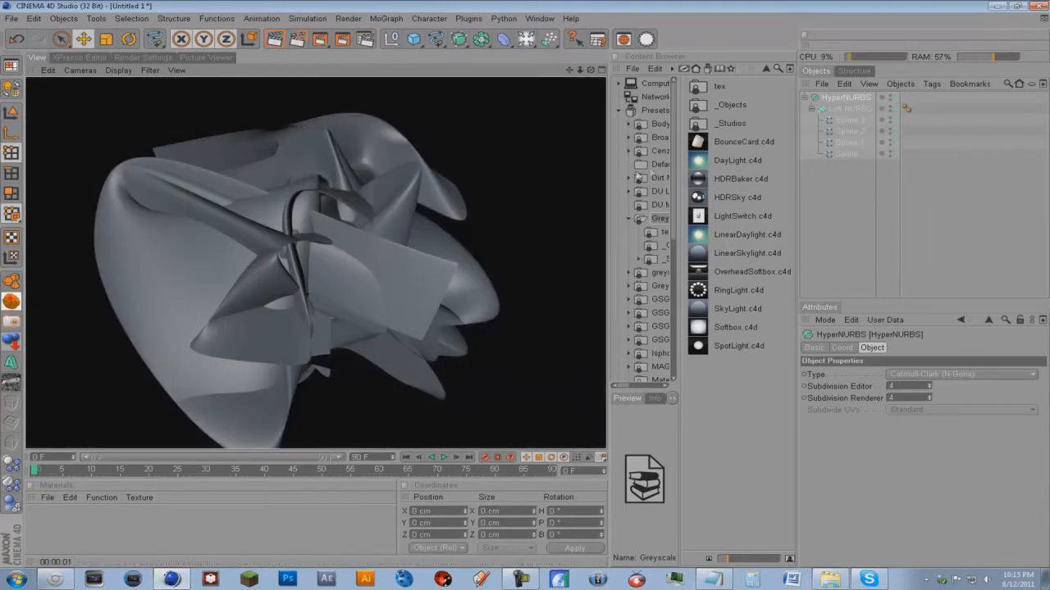
Add a camera at the current view and disable the HyperNURBS object.
drag(462, 39, 893, 225)
drag(531, 39, 574, 110)
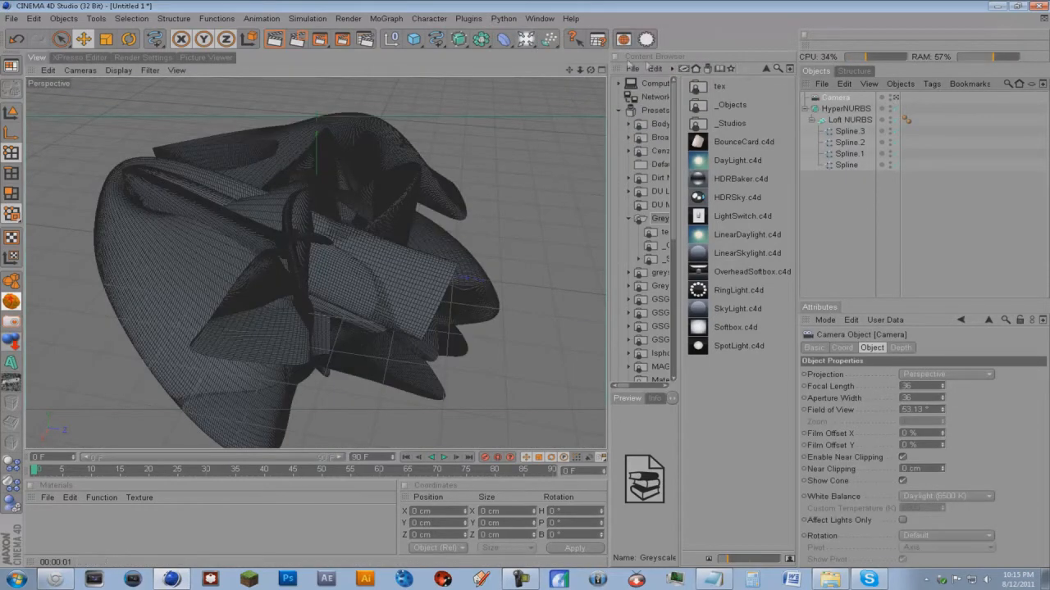
scroll(405, 236, down, 5)
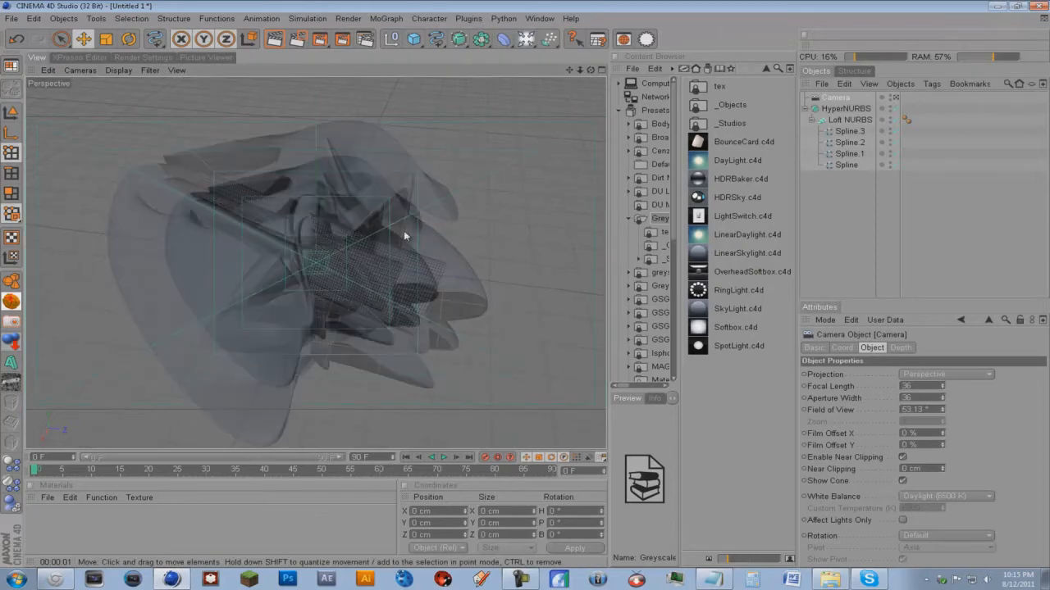
click(844, 112)
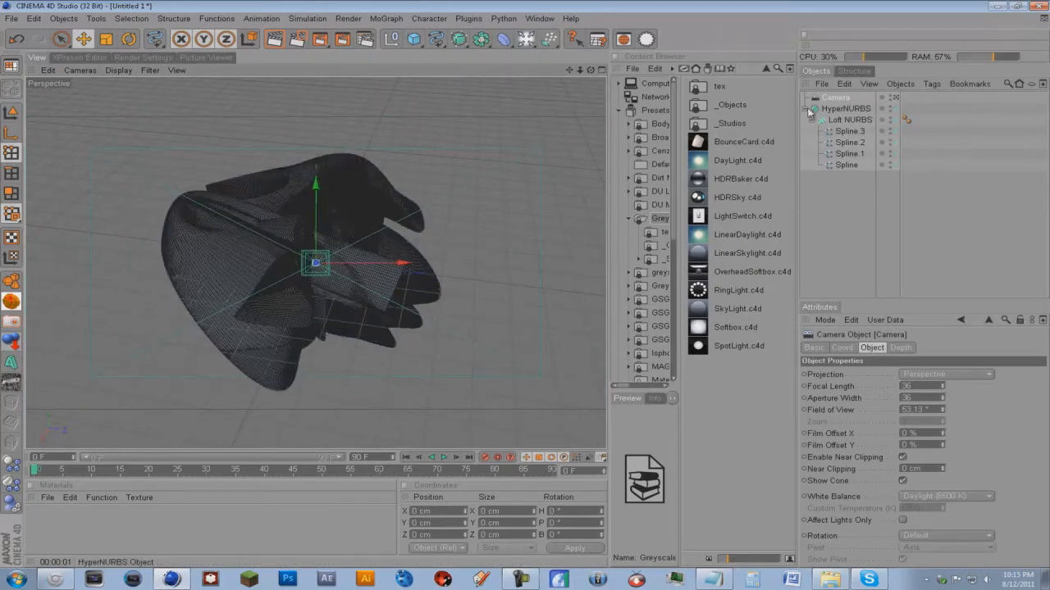
click(895, 109)
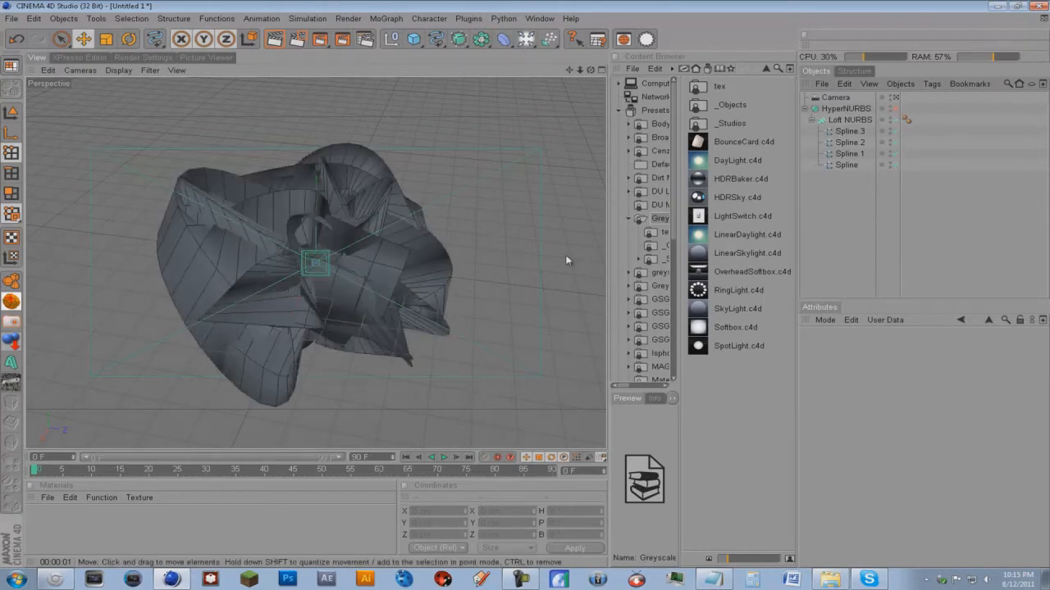
Add a plane above the lofted shape and scale it up to roughly the shape's width.
drag(416, 43, 543, 71)
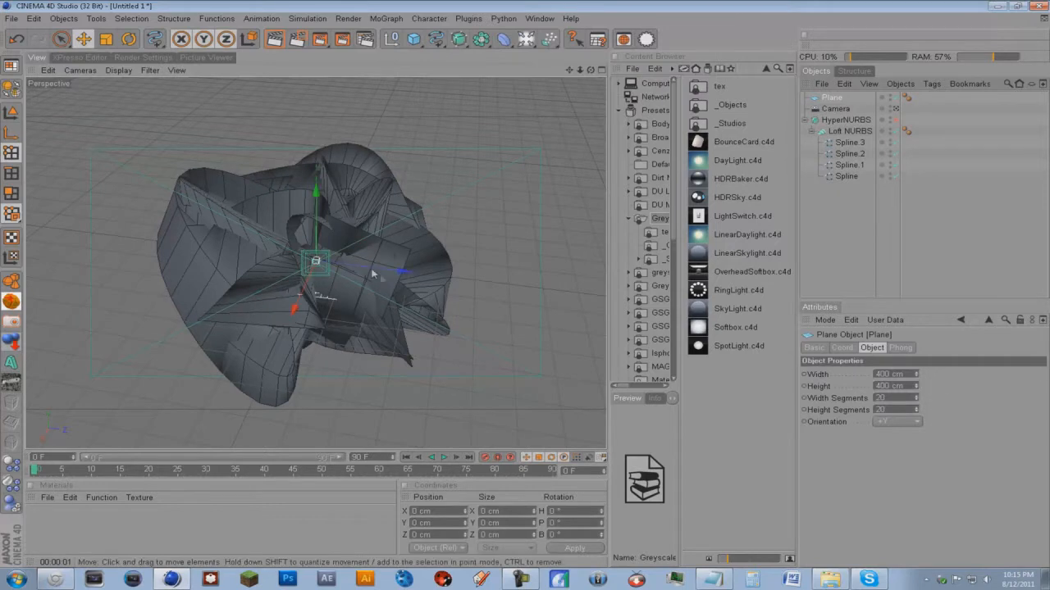
key(e)
drag(315, 233, 315, 82)
key(t)
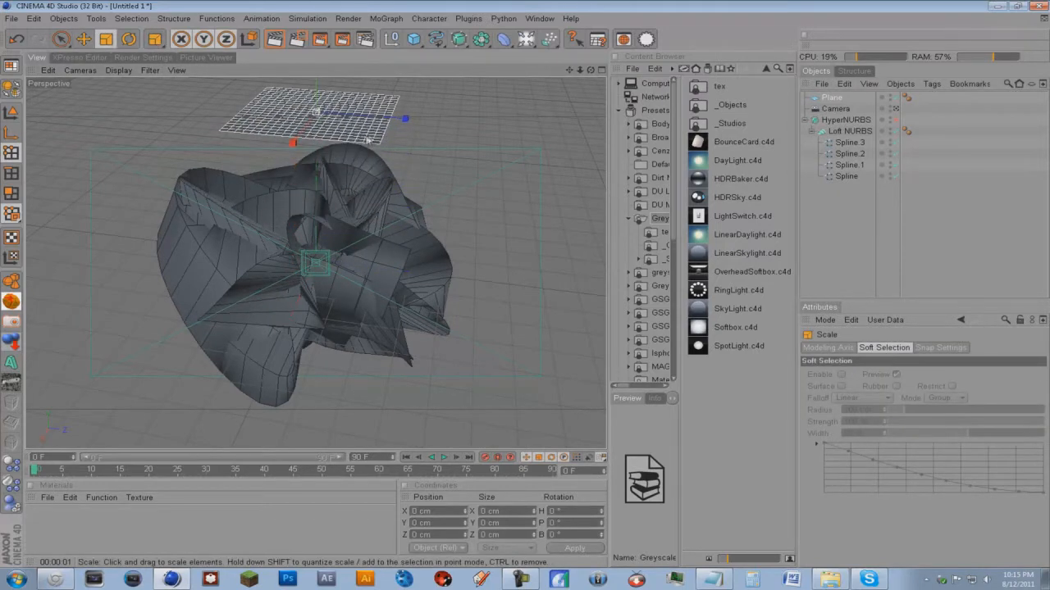
drag(401, 119, 529, 290)
drag(590, 71, 521, 285)
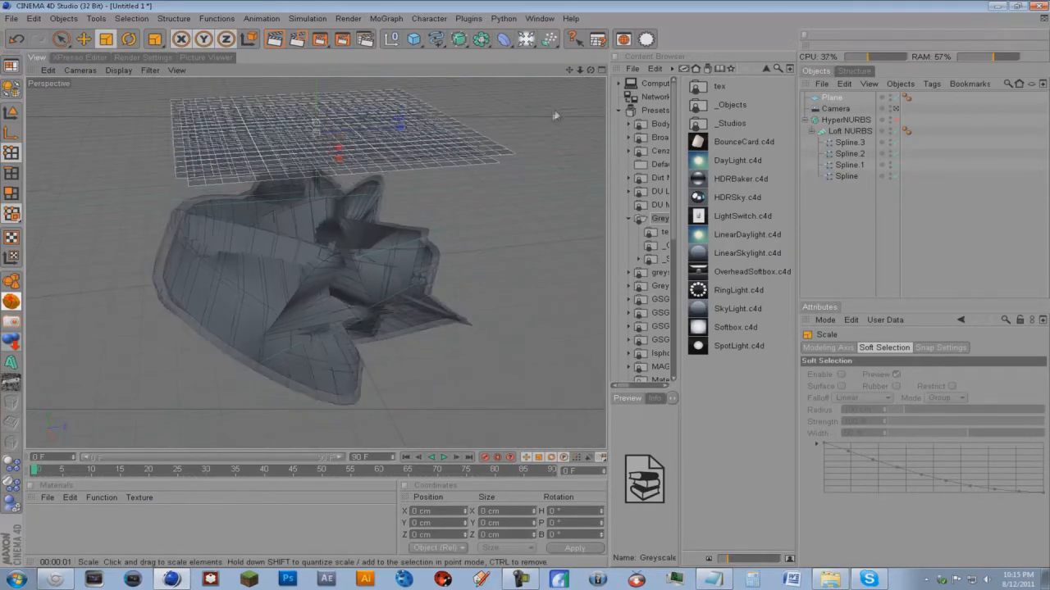
drag(401, 136, 525, 285)
Rotate the plane upright and shift it along its normal relative to the lofted shape.
key(r)
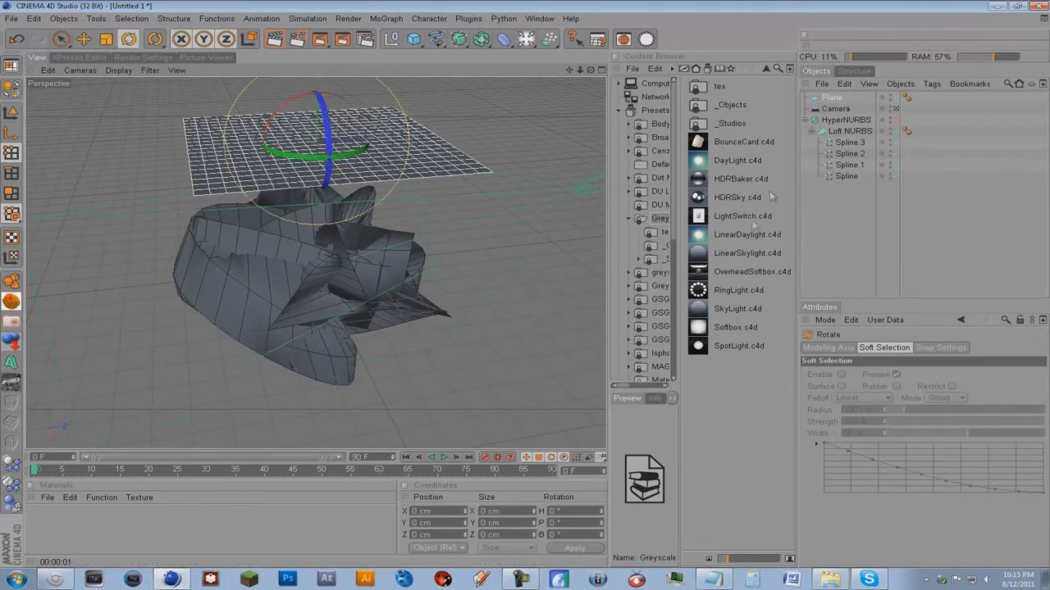
drag(324, 111, 308, 74)
key(e)
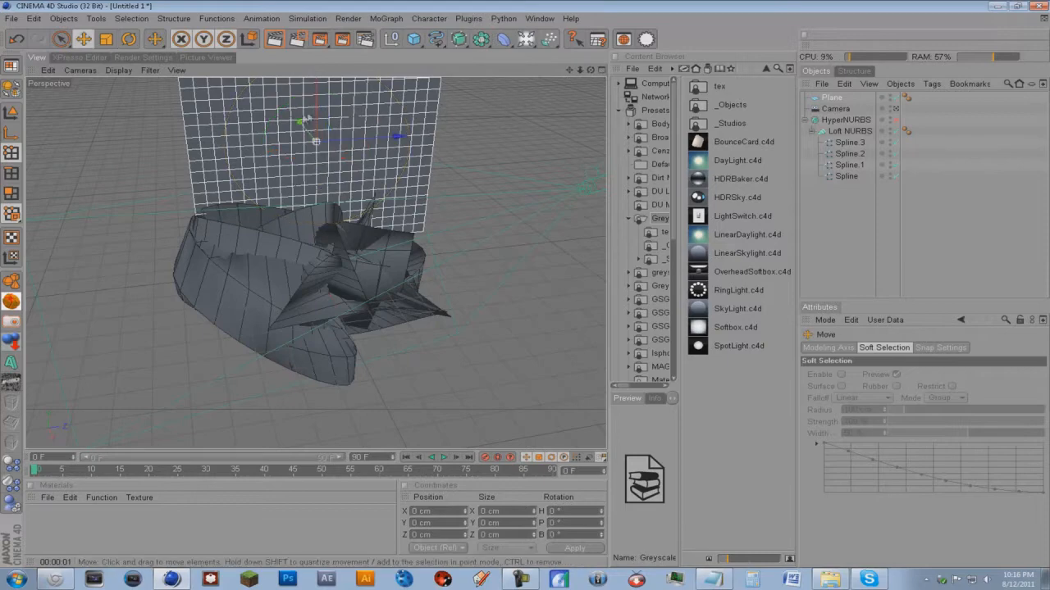
drag(526, 286, 526, 284)
drag(590, 71, 525, 283)
Add a light to the scene and set its type to Area.
click(526, 39)
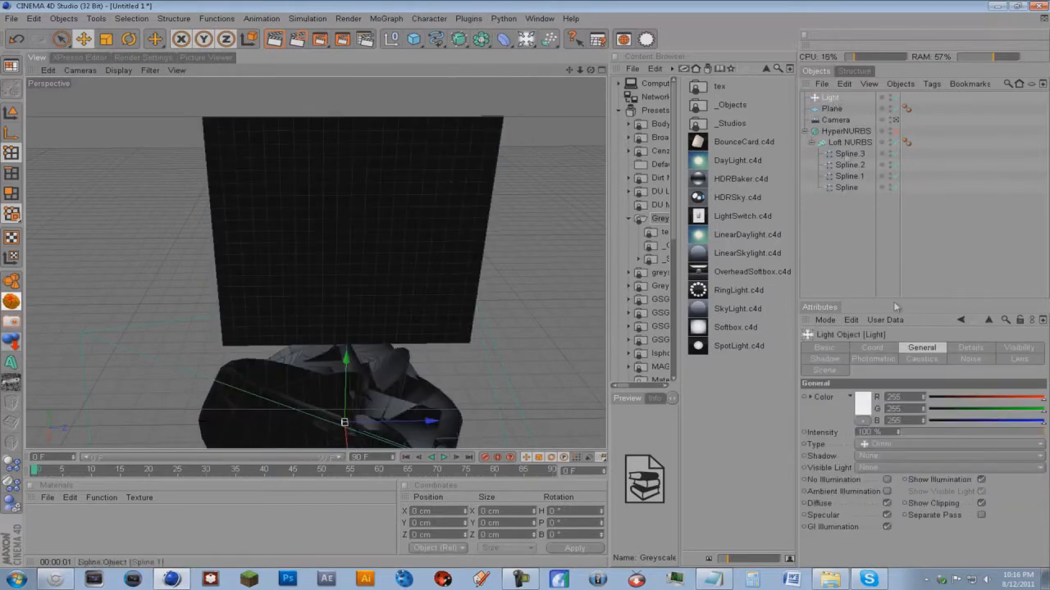
click(900, 443)
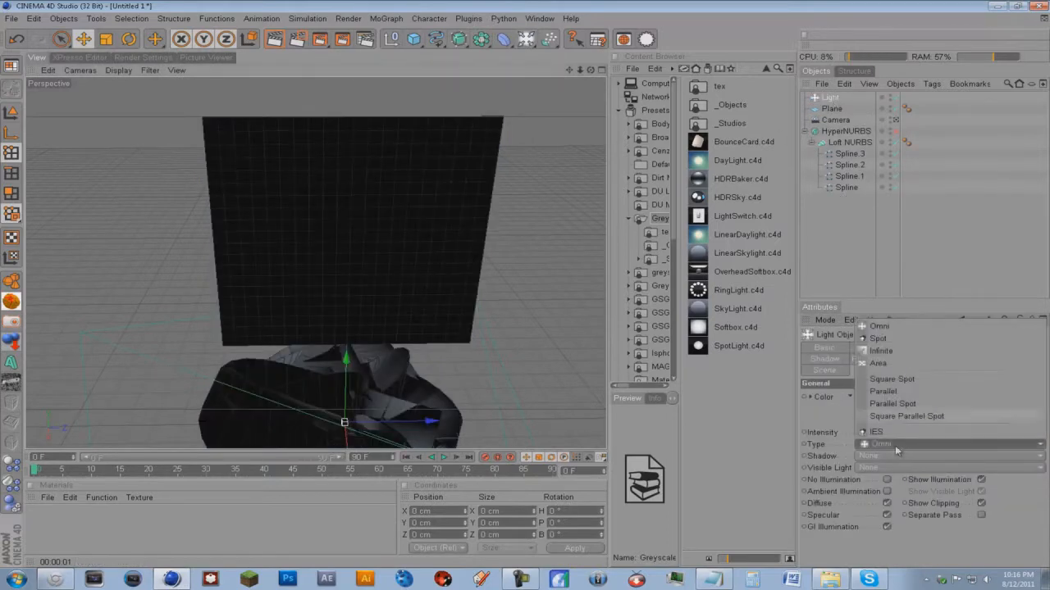
click(886, 366)
Raise the area light to the plane's mid-height and turn its heading to -90° so it lies parallel to the plane.
key(e)
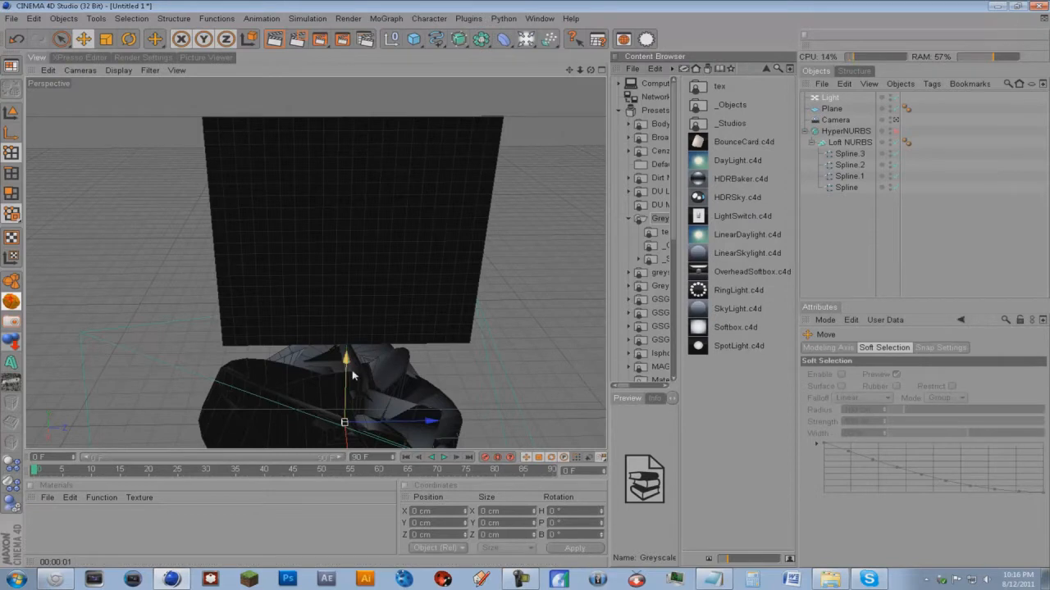
drag(351, 372, 351, 269)
key(r)
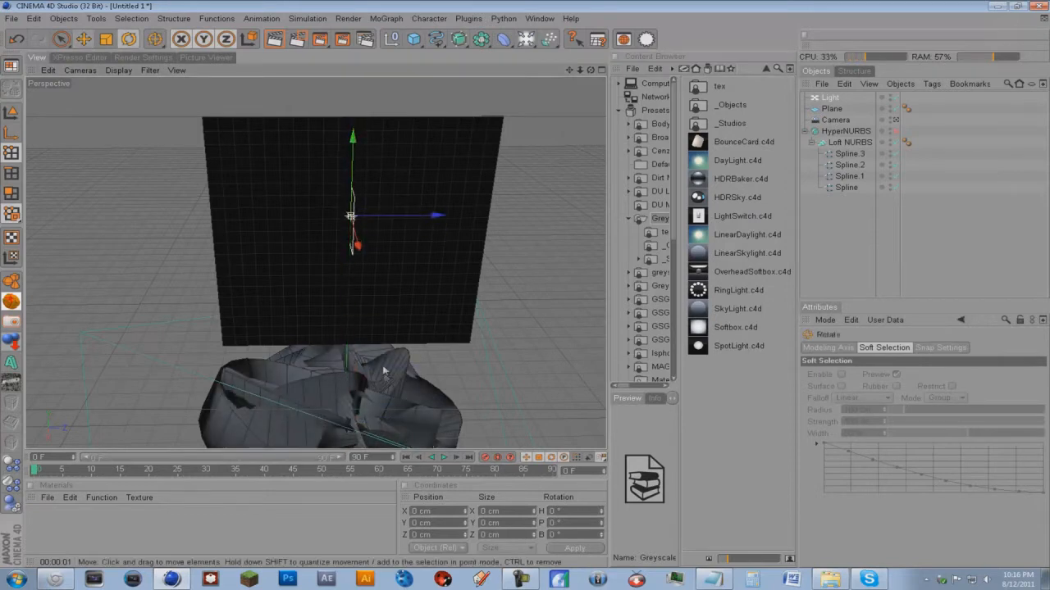
drag(371, 238, 165, 236)
Move the area light along its normal until it sits just in front of the plane.
key(e)
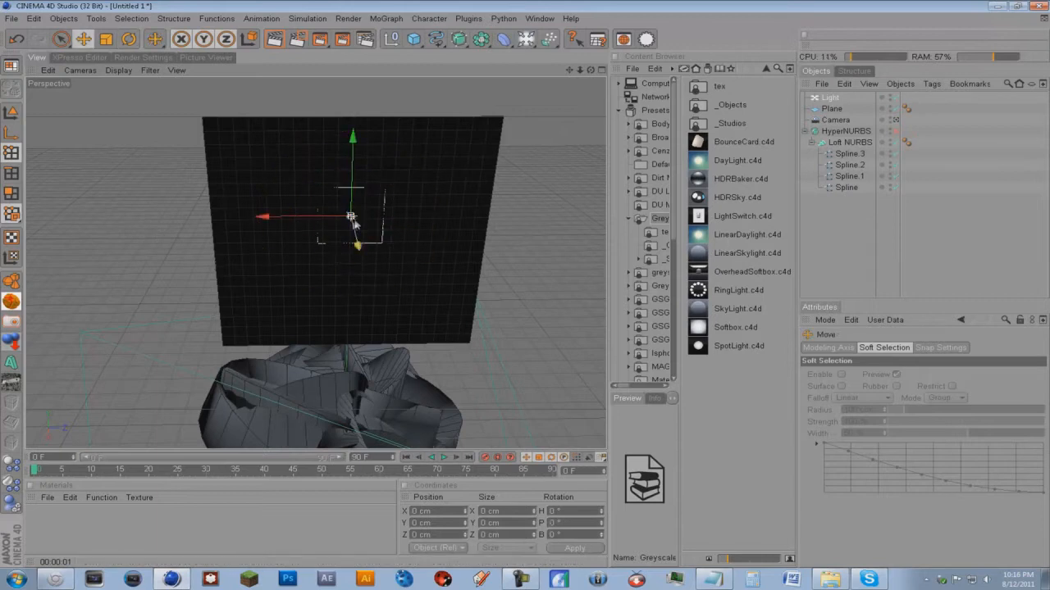
drag(590, 71, 526, 285)
drag(420, 222, 525, 284)
drag(589, 71, 673, 78)
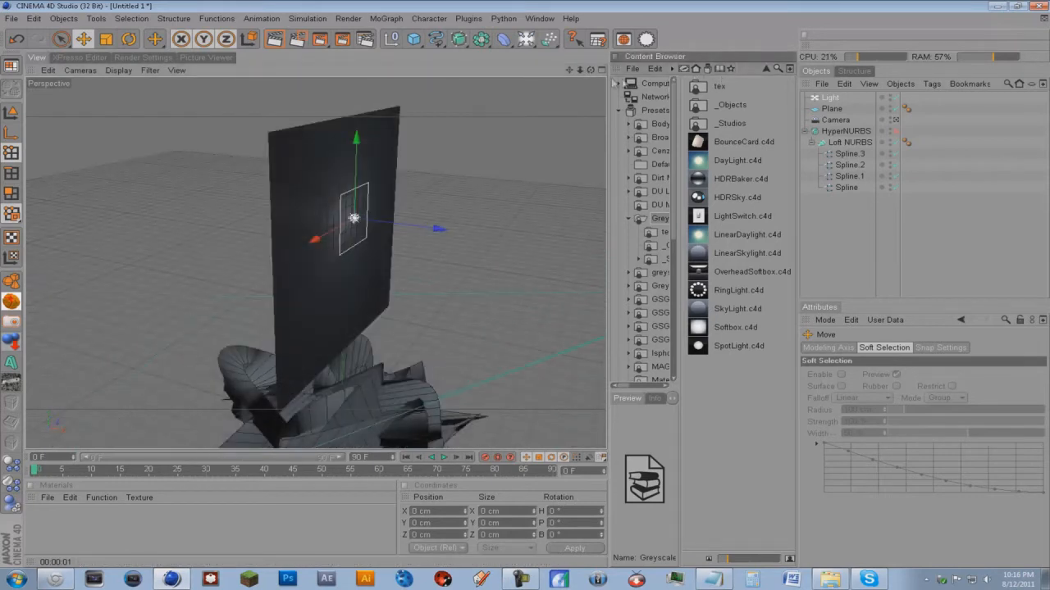
drag(588, 73, 529, 288)
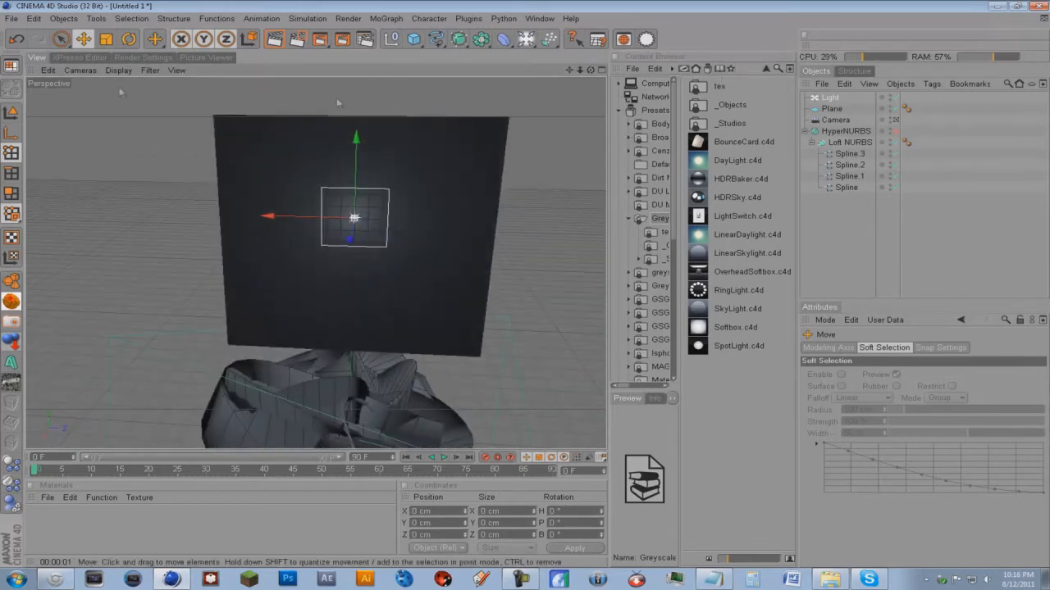
Stretch the area light to the plane's full width and height and lower it until it is centred over the plane.
click(15, 114)
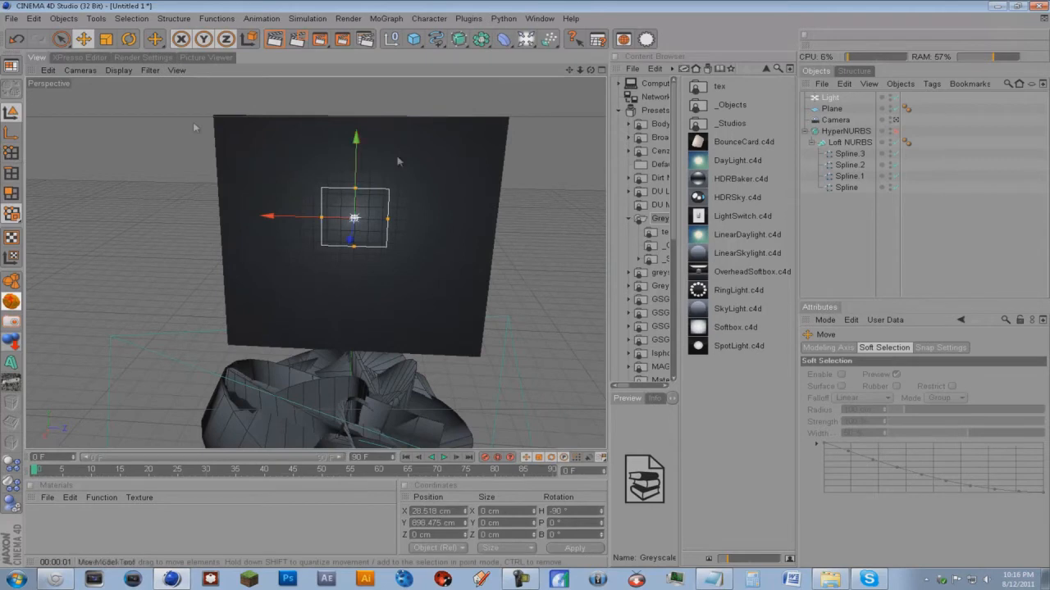
drag(398, 219, 527, 288)
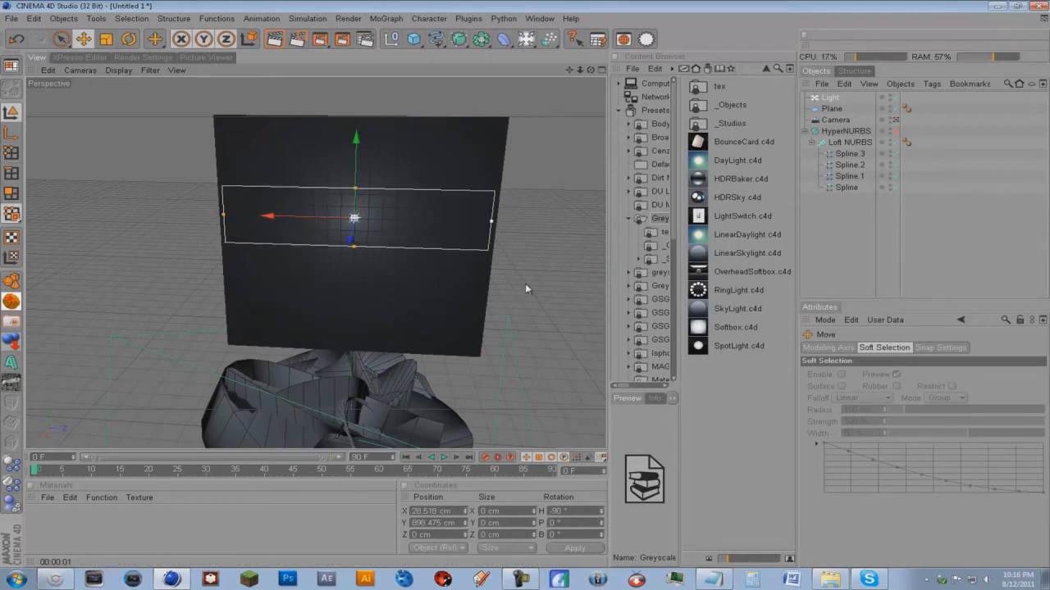
drag(356, 193, 356, 94)
drag(356, 156, 356, 179)
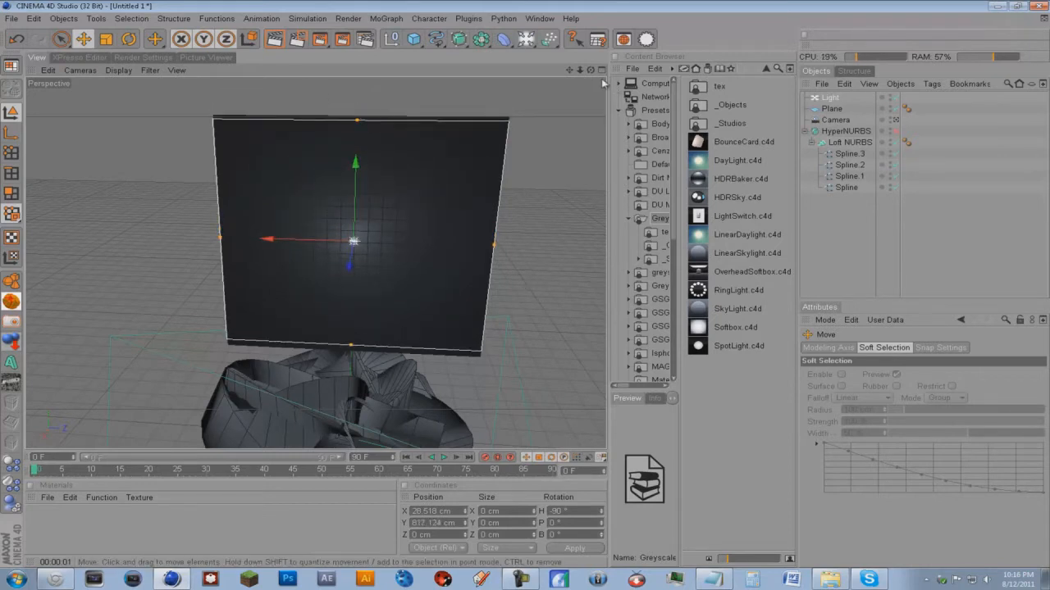
drag(356, 120, 356, 117)
drag(355, 164, 355, 166)
drag(589, 71, 525, 285)
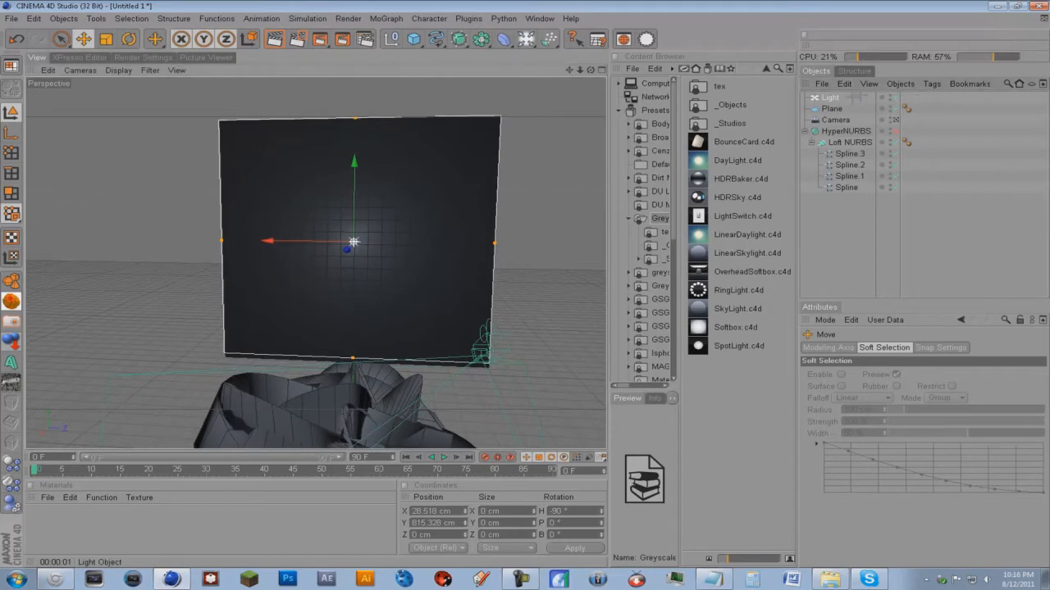
Group the area light and plane under a null and rotate the group to a bank of 90° so it lies flat overhead.
drag(821, 109, 825, 115)
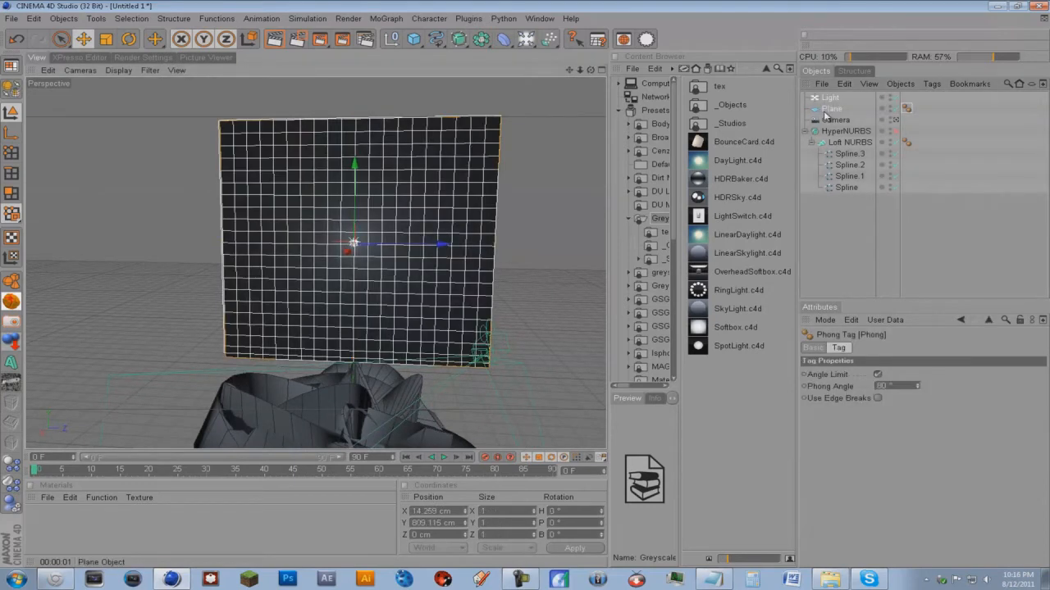
key(alt+g)
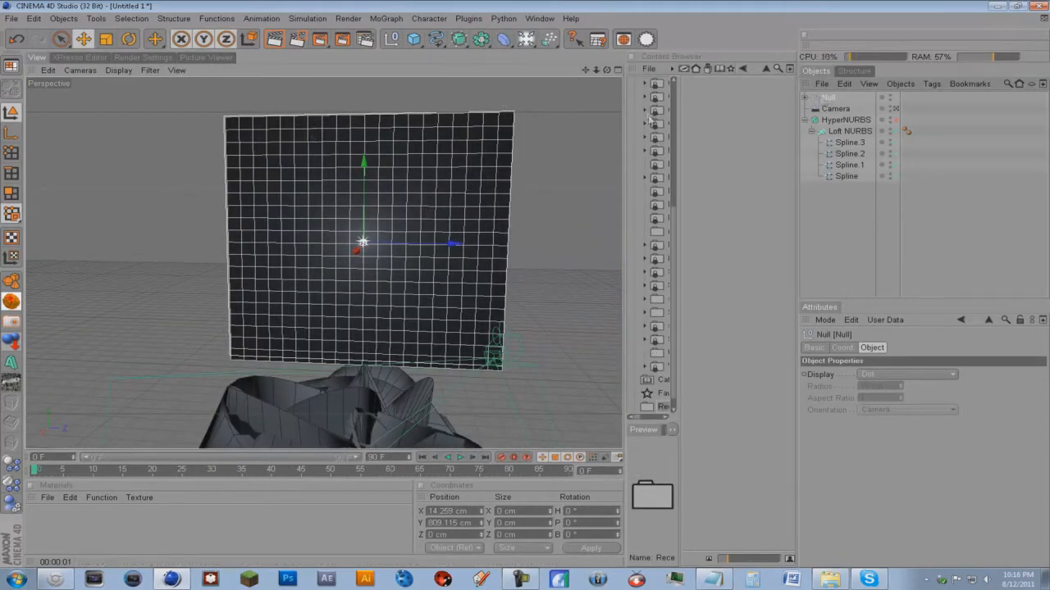
click(731, 70)
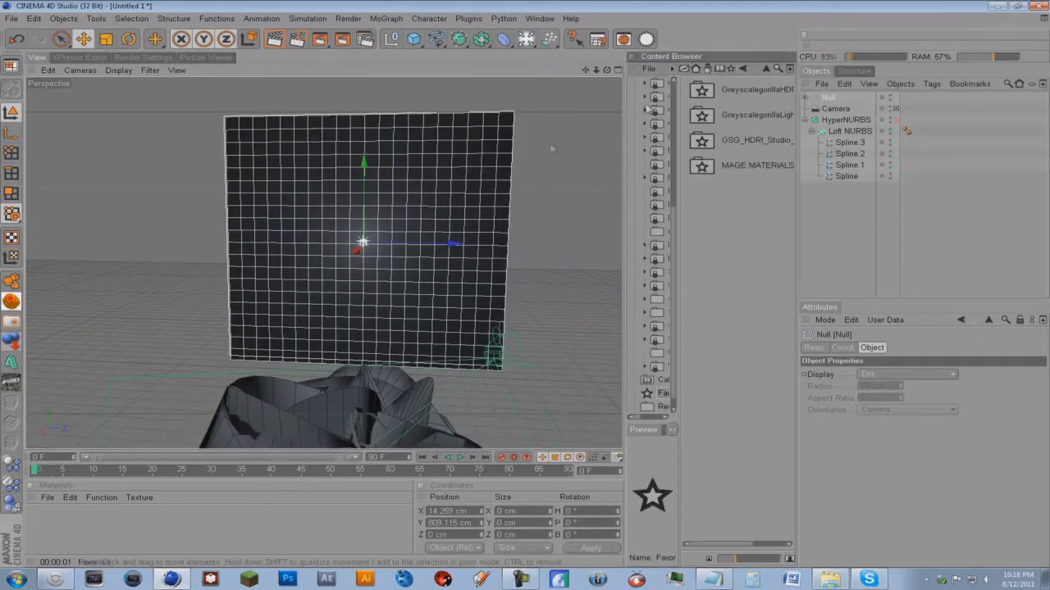
key(r)
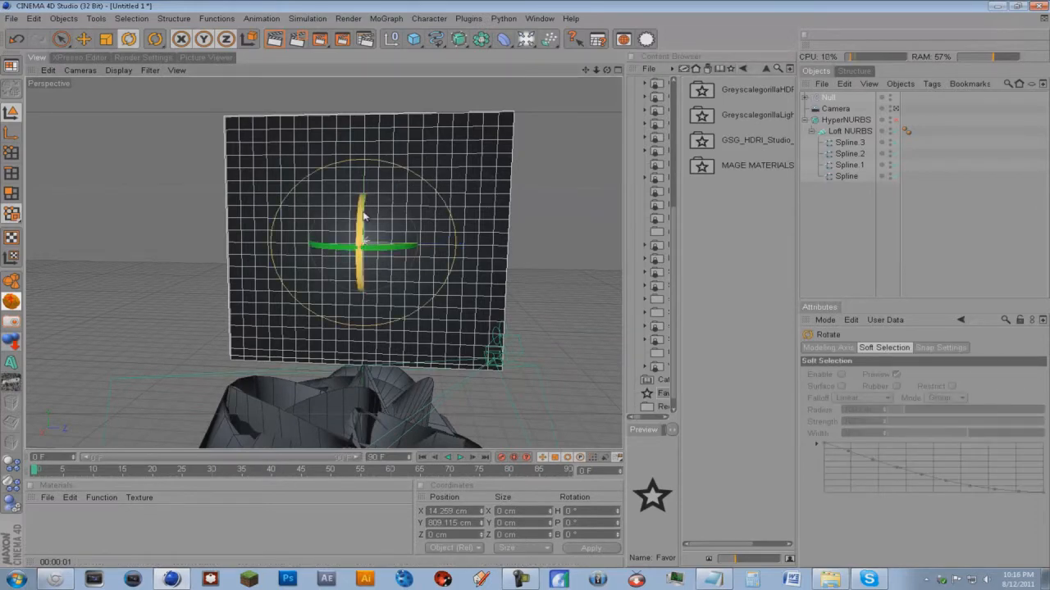
drag(364, 216, 352, 269)
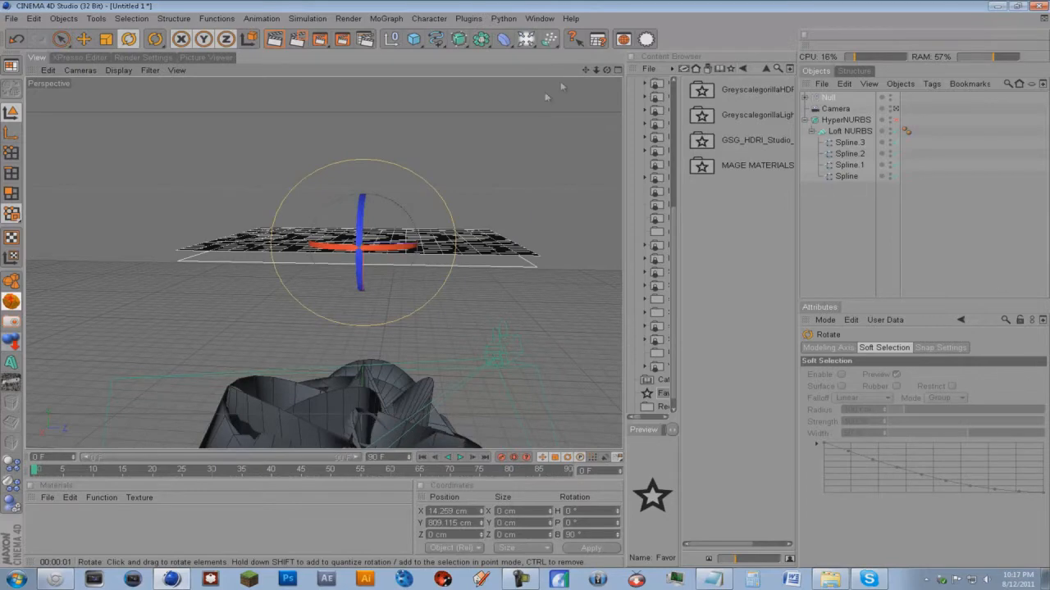
Lower the light and plane group to about Y 698.5 cm above the lofted shape, checking its placement against the camera view.
drag(583, 72, 525, 282)
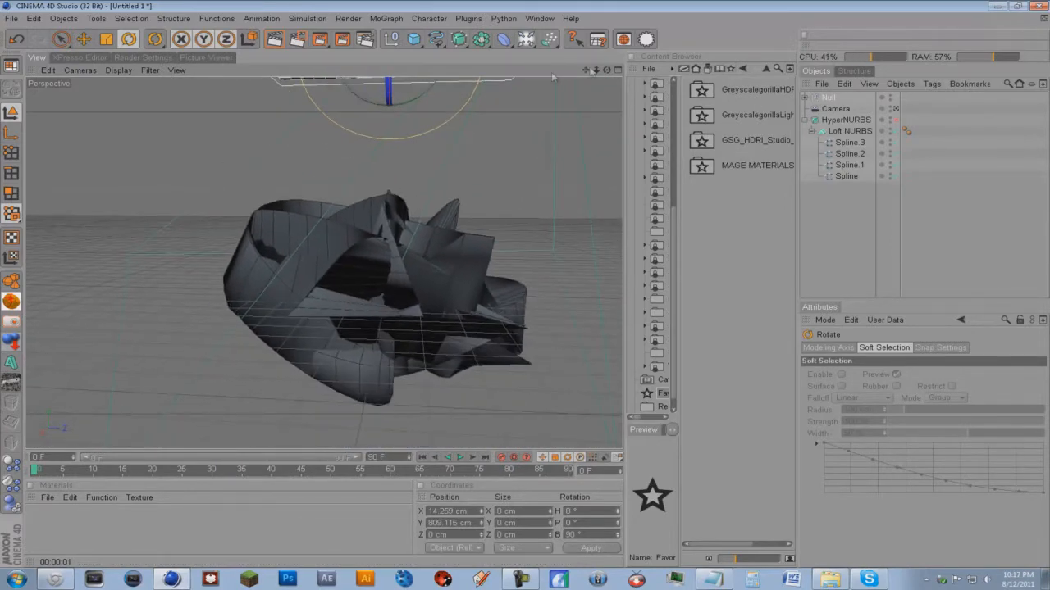
key(e)
scroll(574, 100, down, 3)
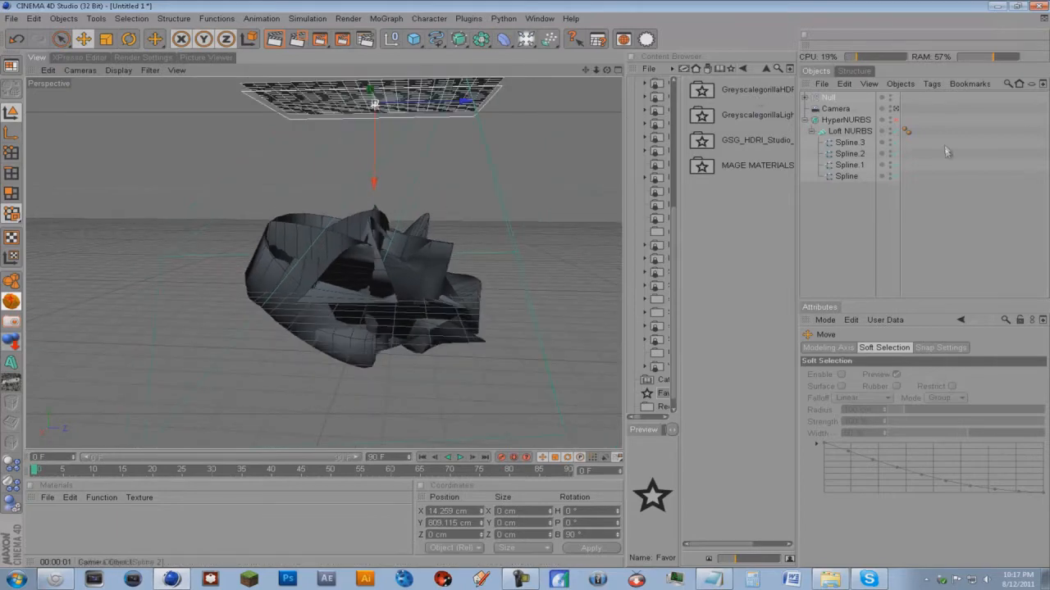
click(897, 109)
click(895, 109)
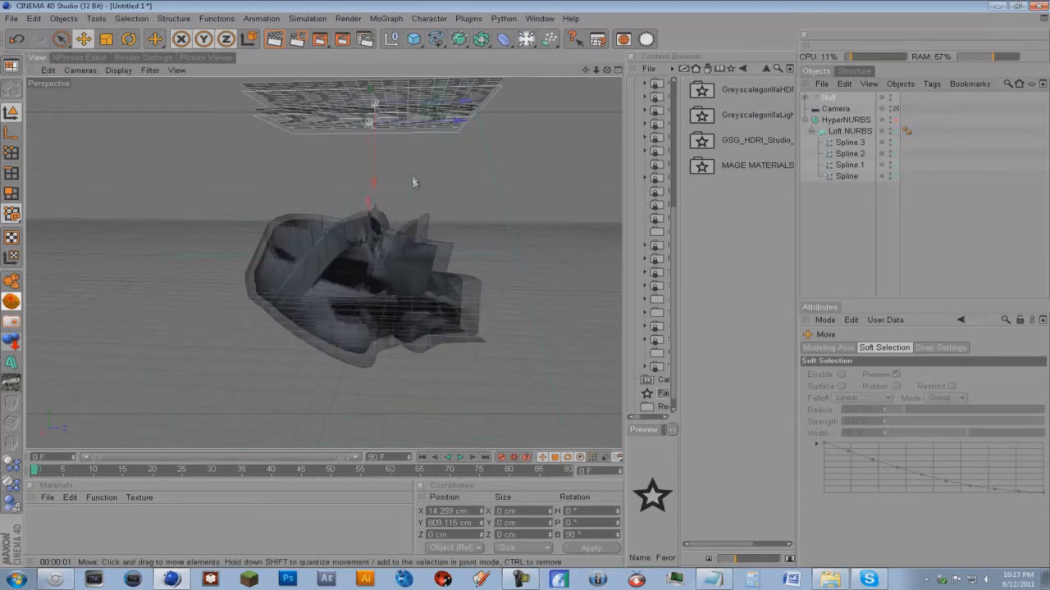
click(896, 108)
click(896, 109)
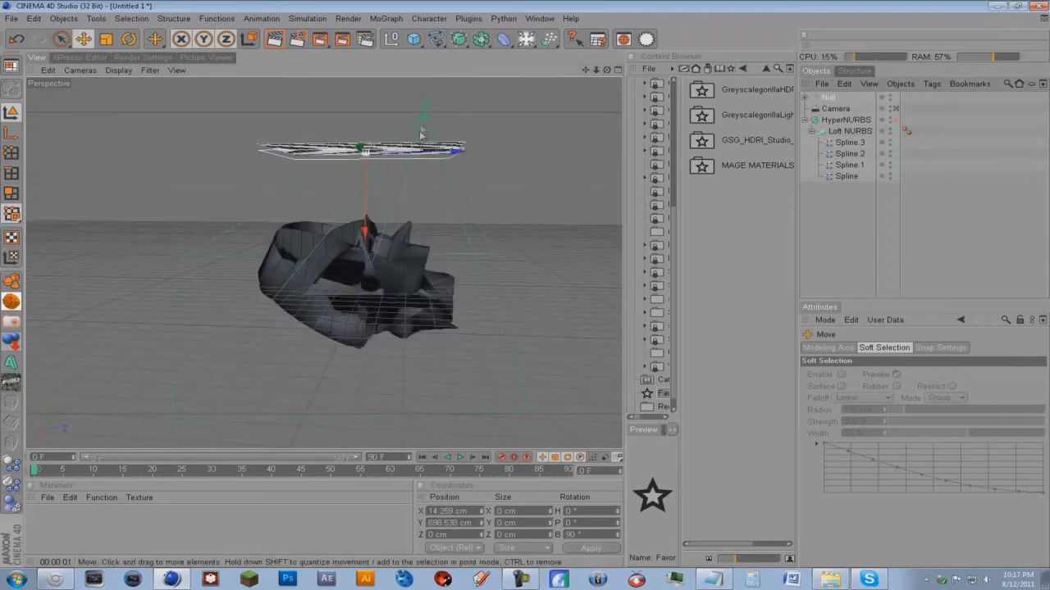
Create a material for the grouped plane with Color and Specular disabled and Luminance enabled at 180% brightness.
click(804, 97)
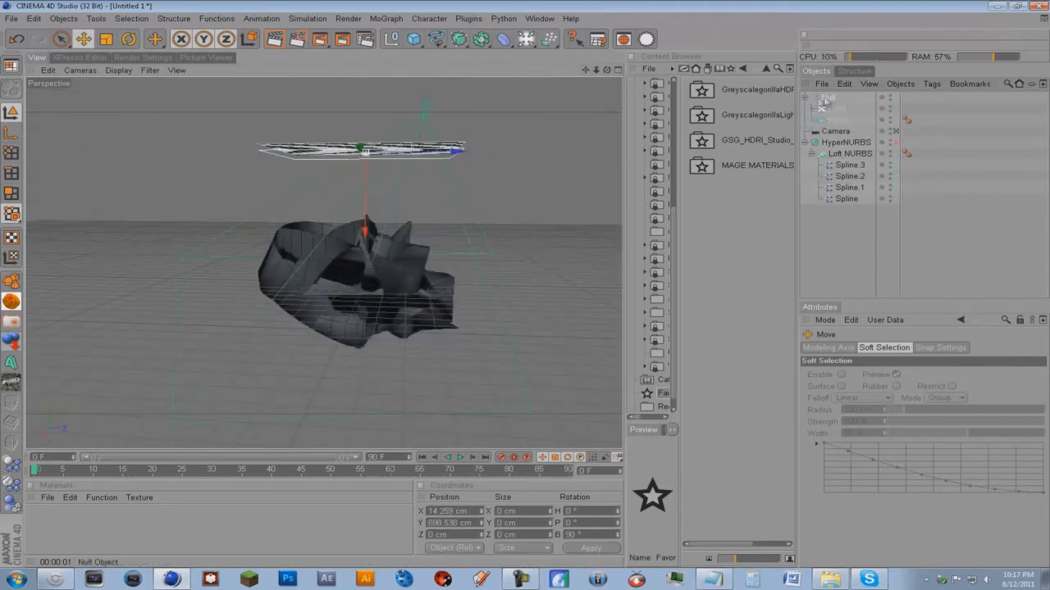
click(833, 108)
click(837, 120)
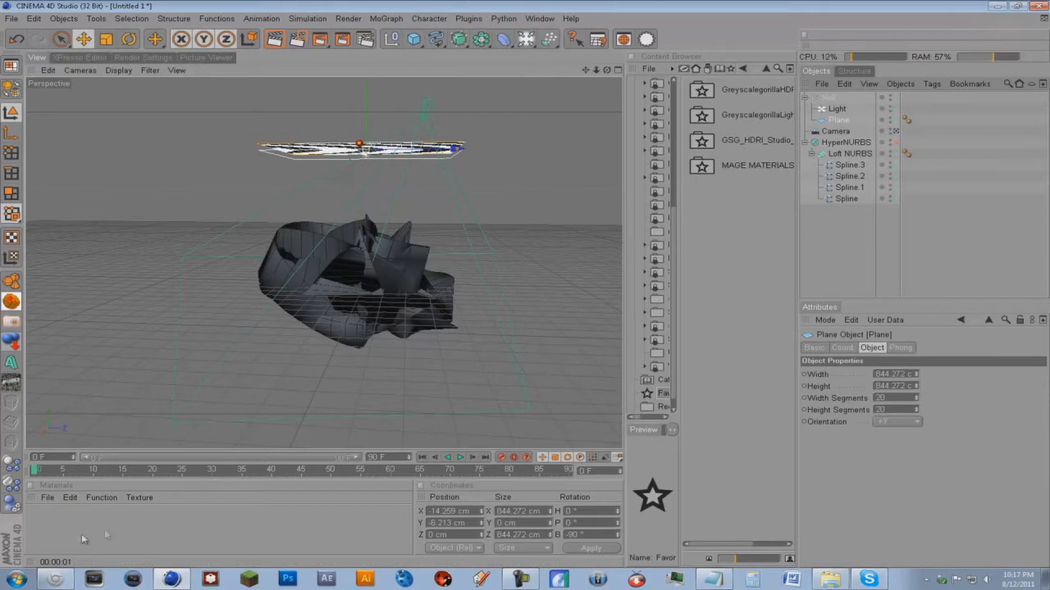
double_click(60, 529)
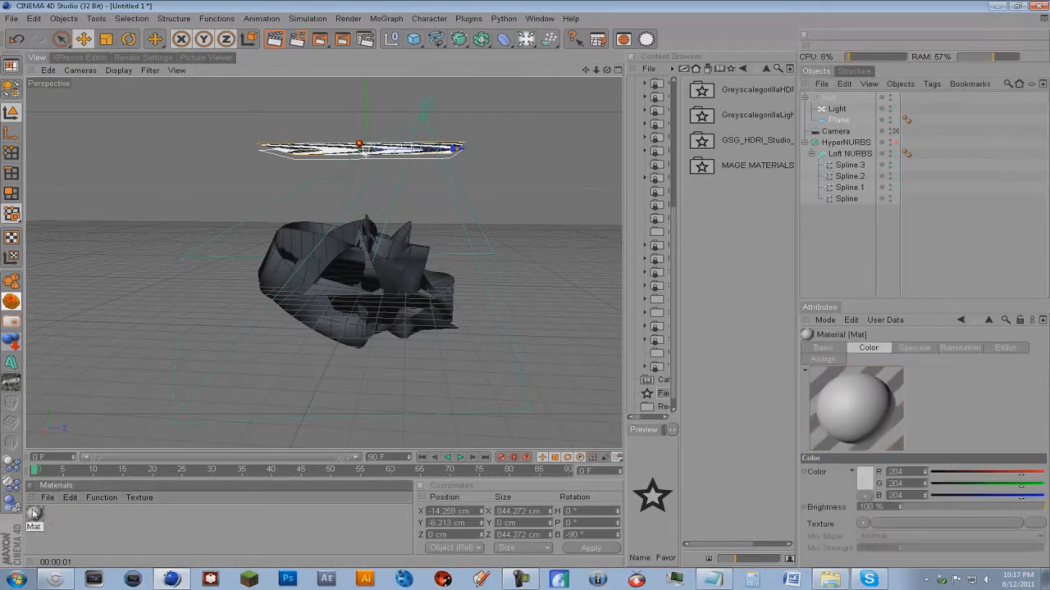
double_click(33, 515)
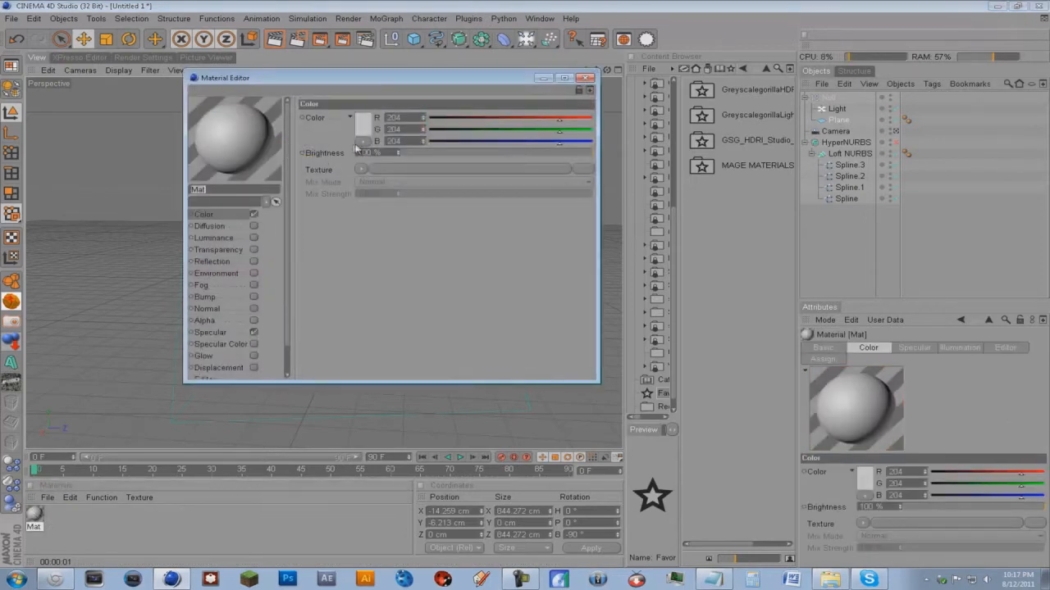
click(253, 214)
click(254, 332)
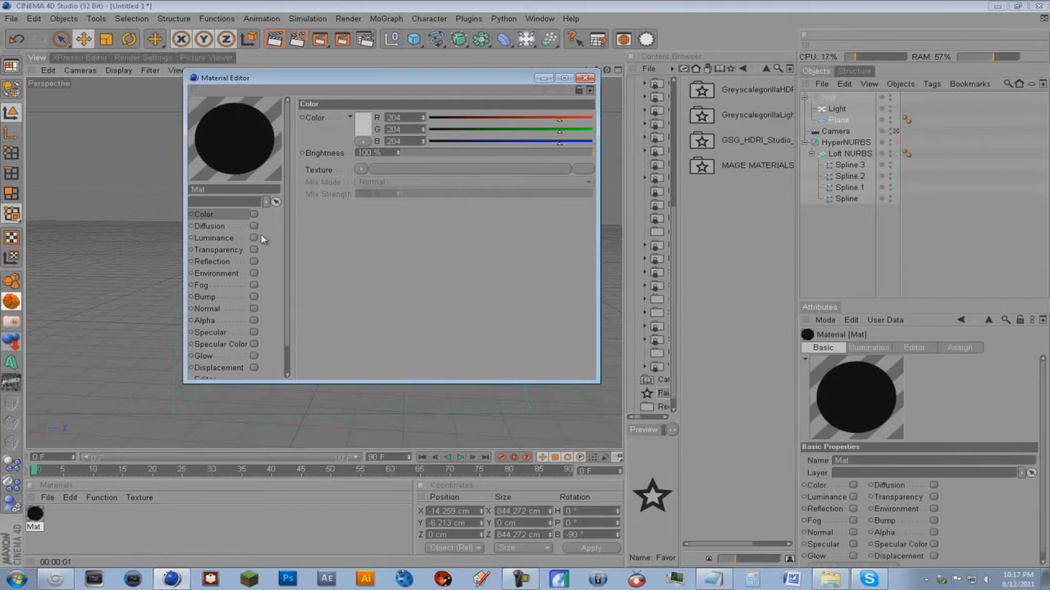
click(253, 238)
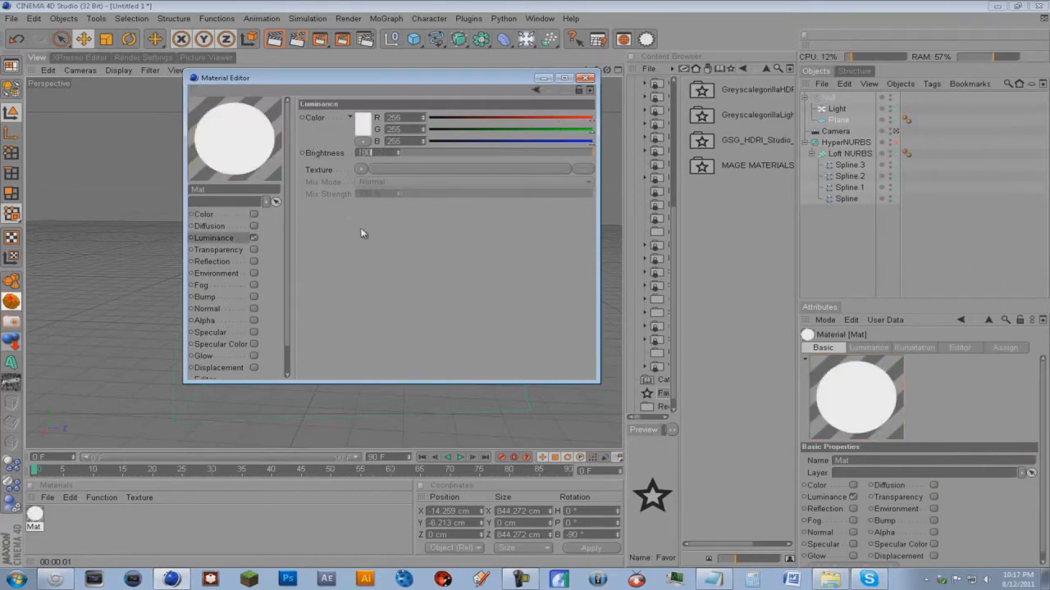
Tint the material's luminance pale blue (RGB 211, 230, 233) and apply the material to the overhead plane.
click(359, 123)
click(391, 78)
click(292, 89)
drag(289, 90, 287, 91)
click(320, 172)
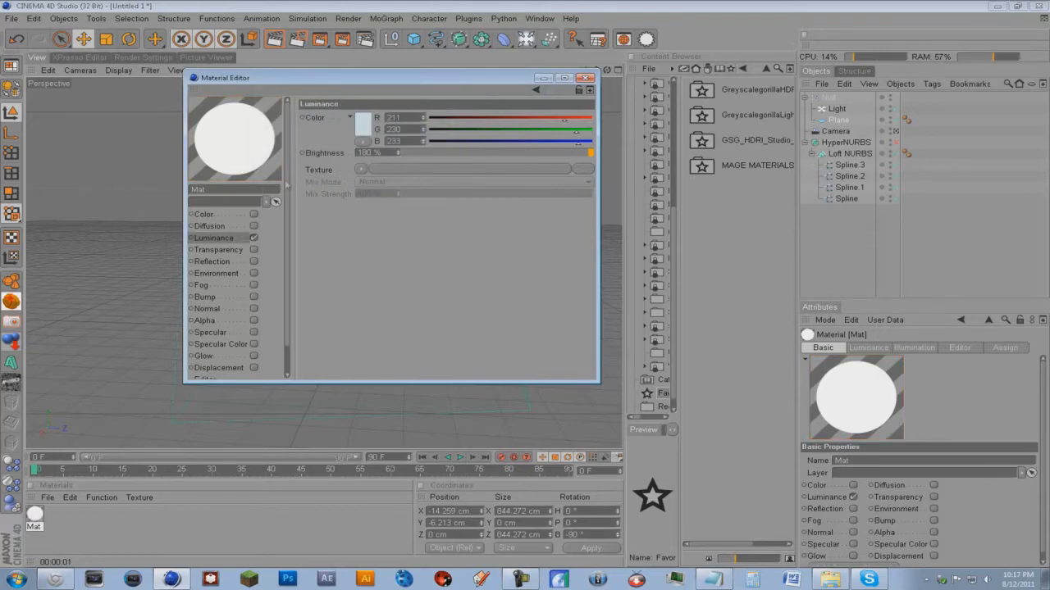
click(548, 79)
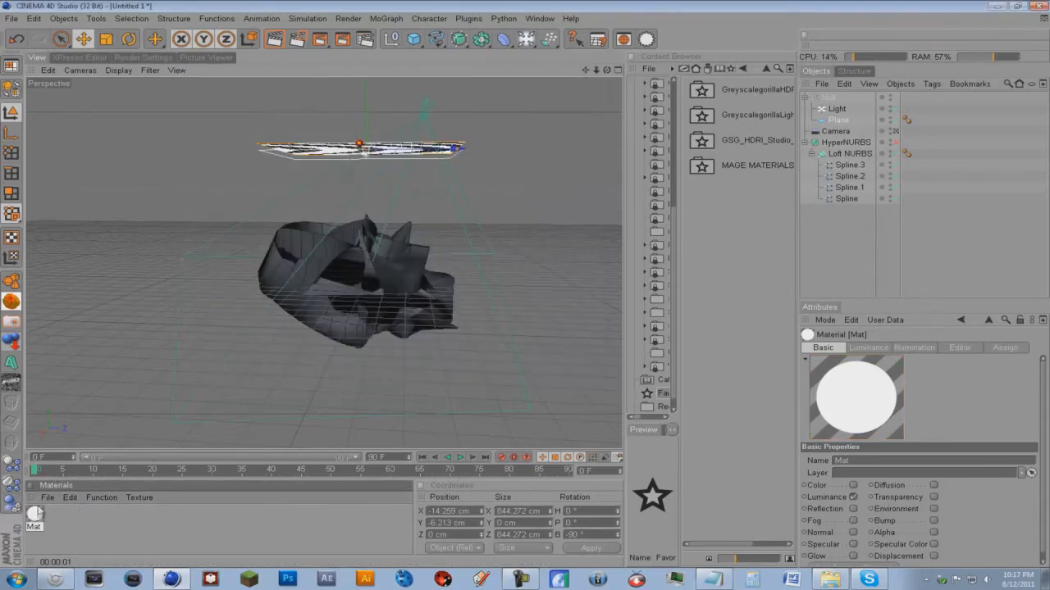
drag(746, 83, 839, 120)
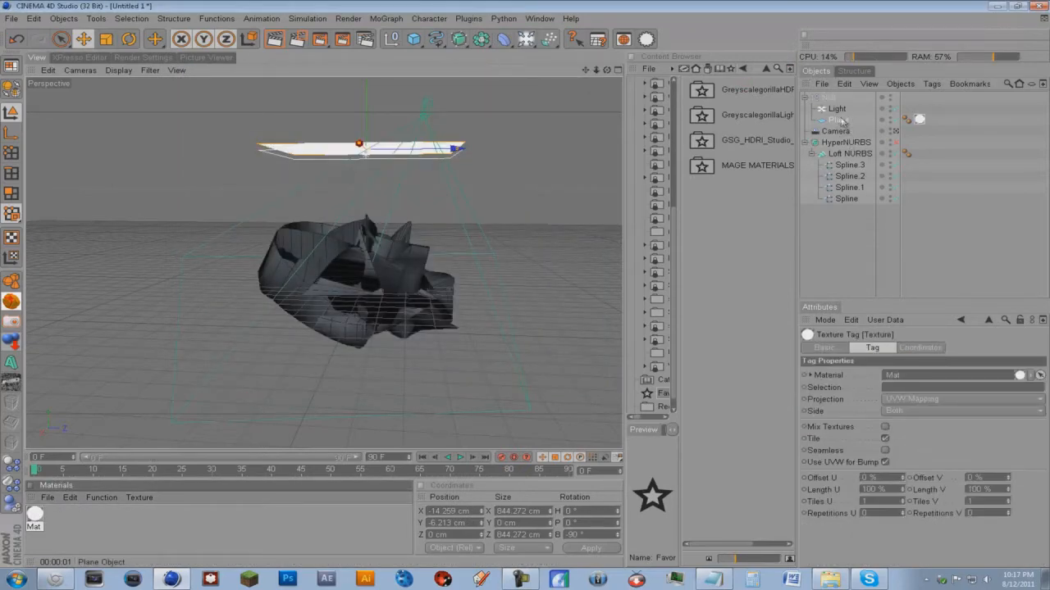
Render a preview of the lofted shape through the scene camera and return to the default view.
click(895, 131)
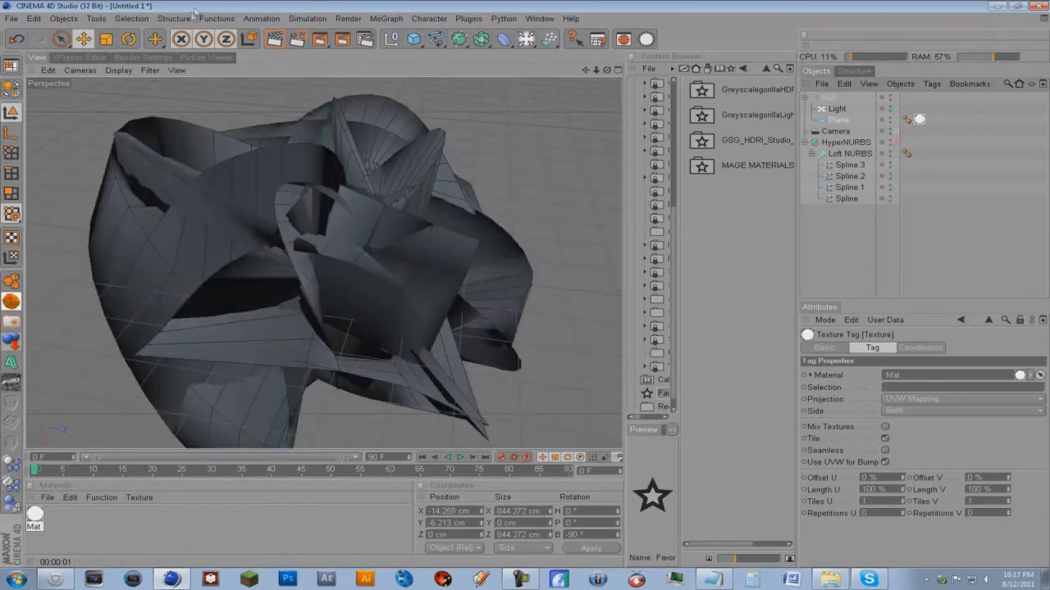
click(275, 39)
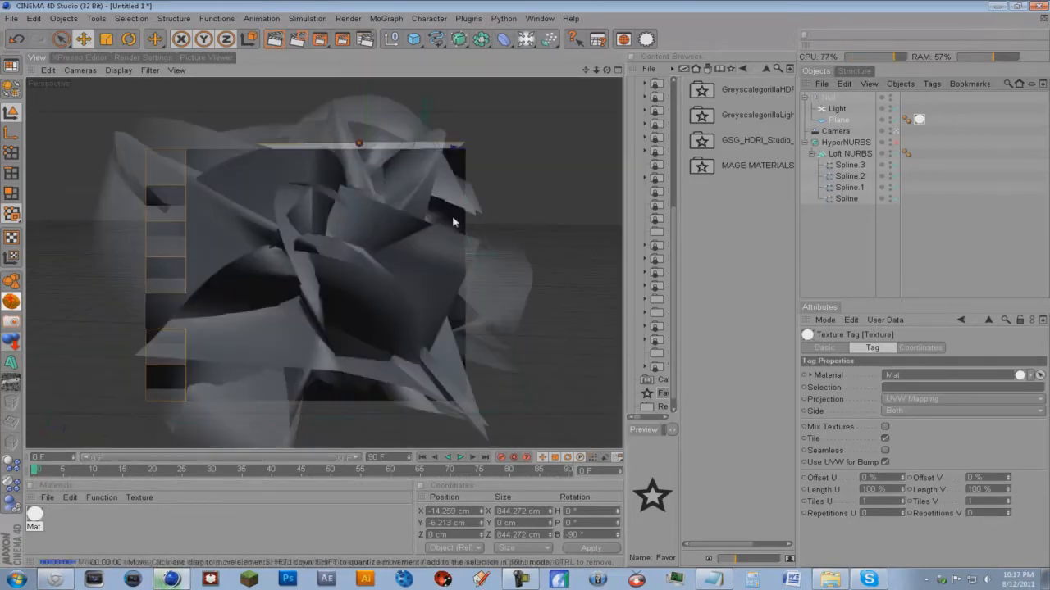
click(895, 131)
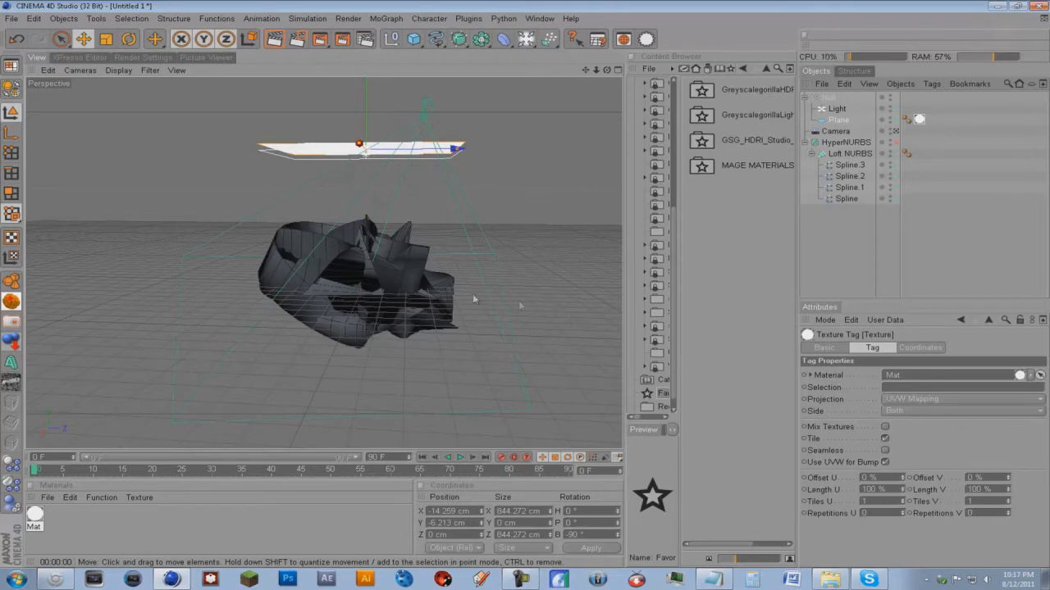
Create a second material and set its colour to a medium blue (RGB 48, 121, 180).
double_click(69, 521)
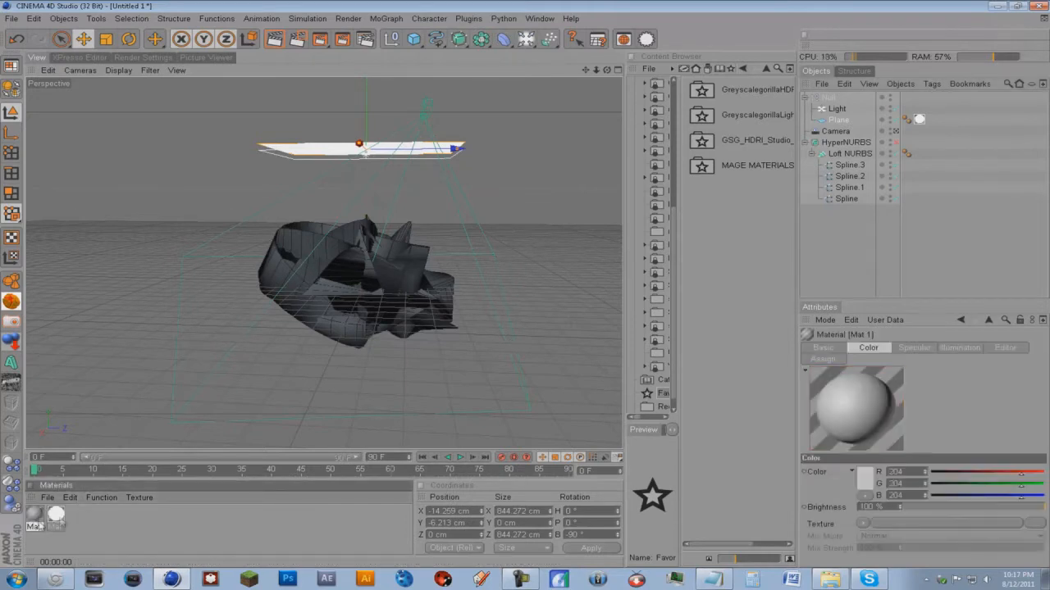
double_click(55, 514)
click(213, 237)
click(217, 214)
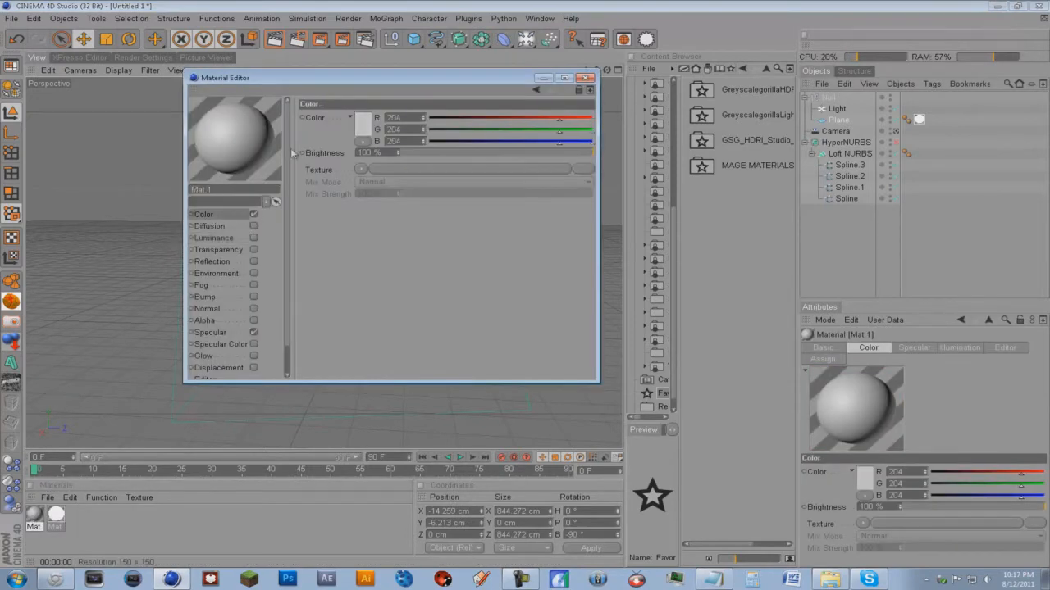
click(368, 129)
click(410, 84)
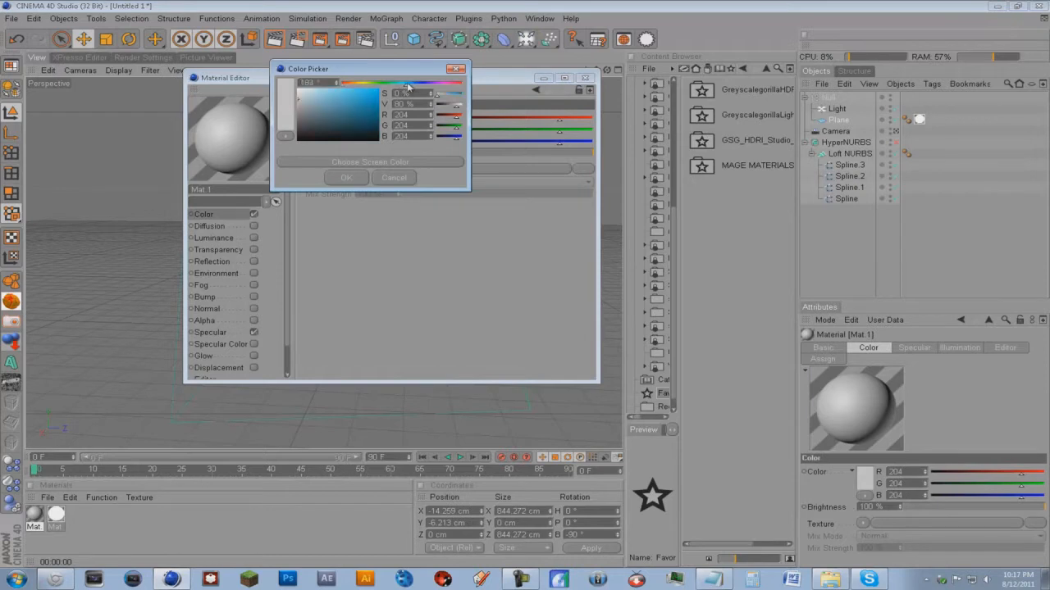
drag(337, 107, 361, 109)
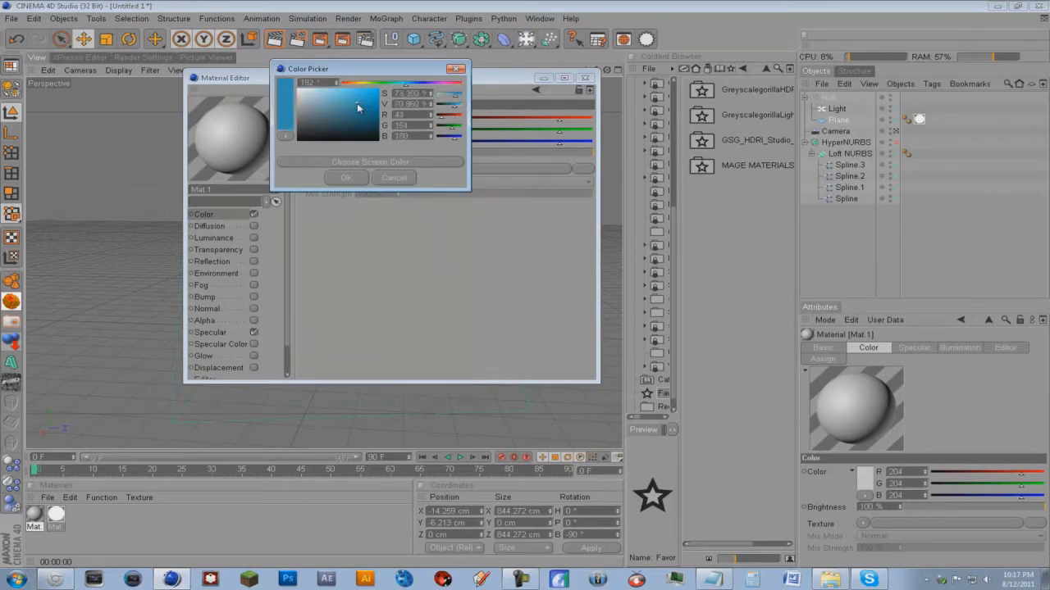
drag(421, 92, 414, 91)
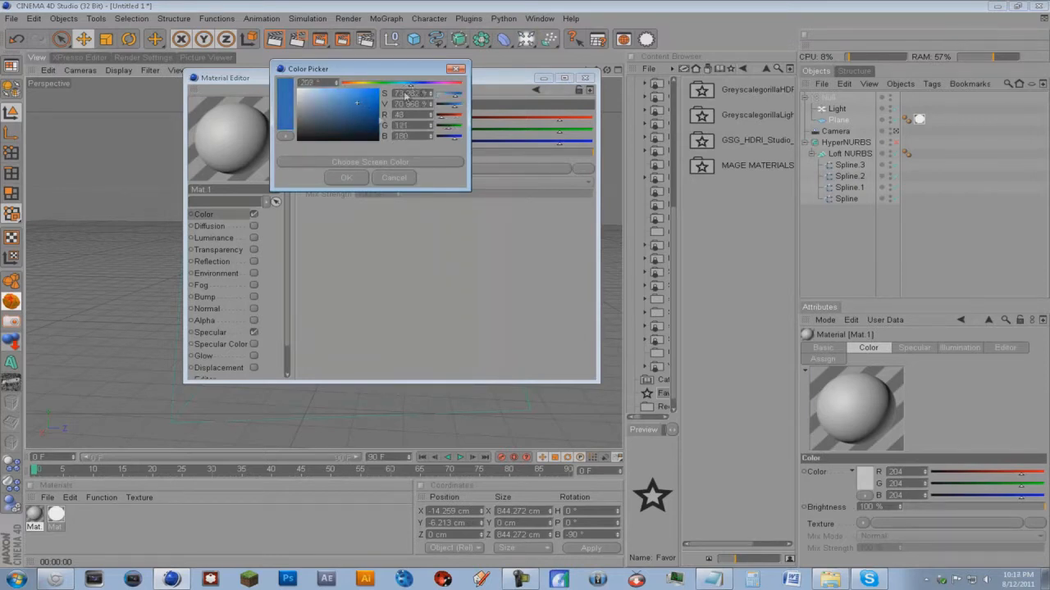
click(346, 177)
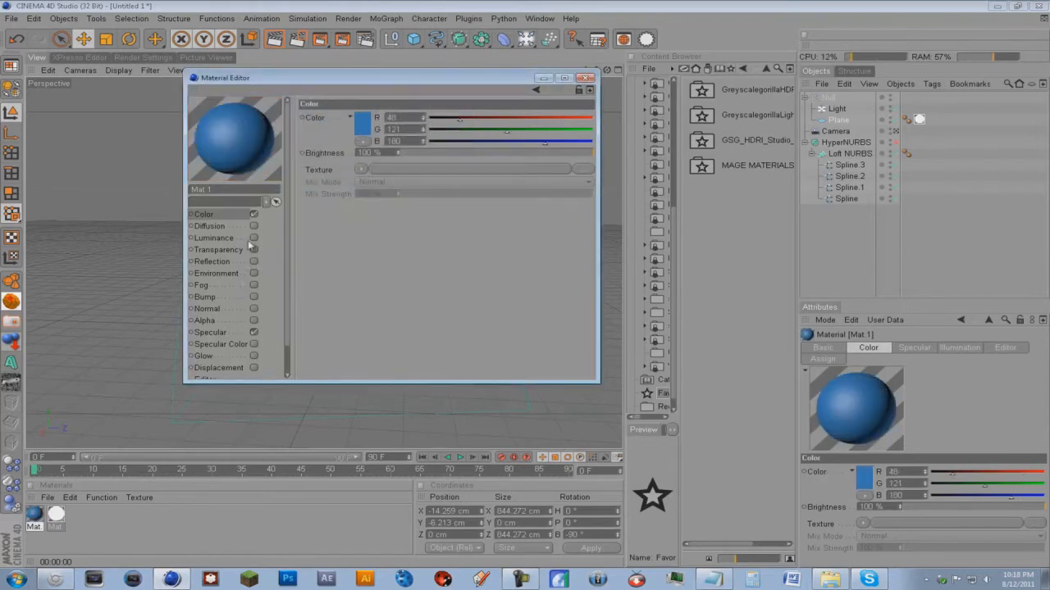
Enable transparency at 60% brightness on the blue material and add a Fresnel-textured reflection with strongly reduced brightness.
click(253, 250)
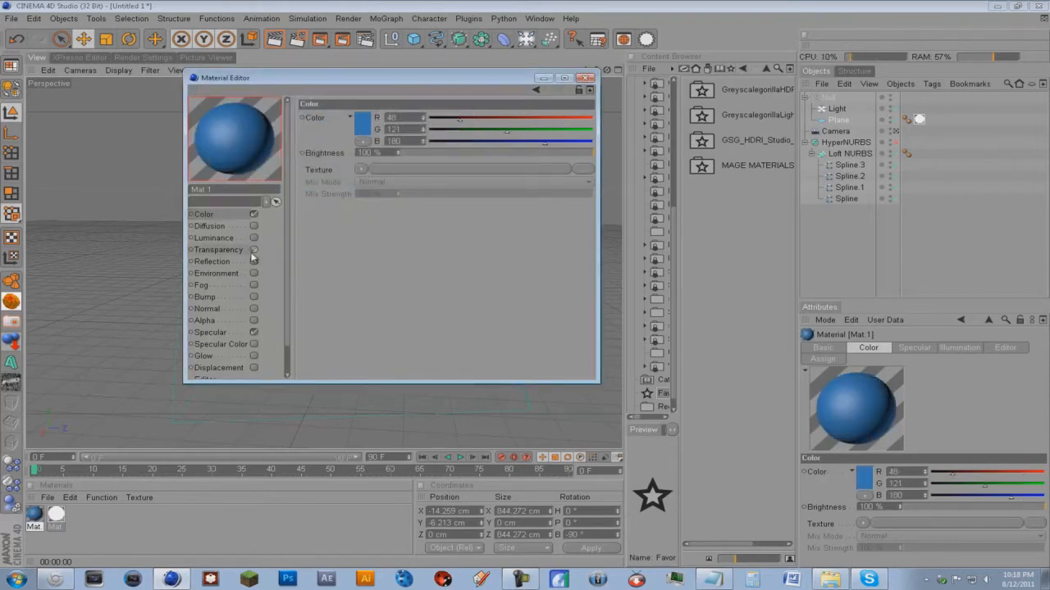
drag(528, 153, 532, 153)
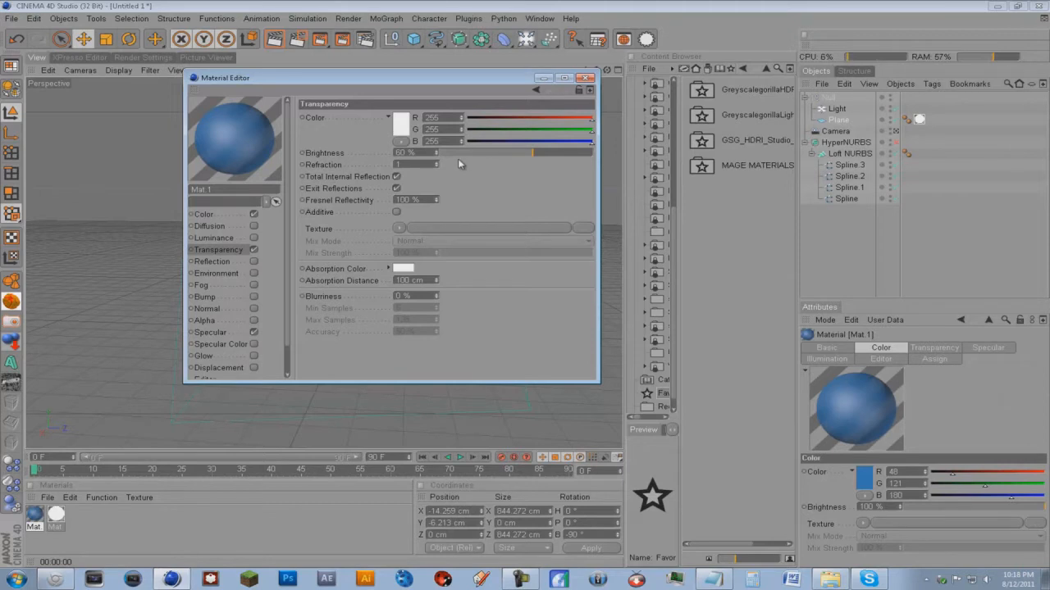
click(253, 261)
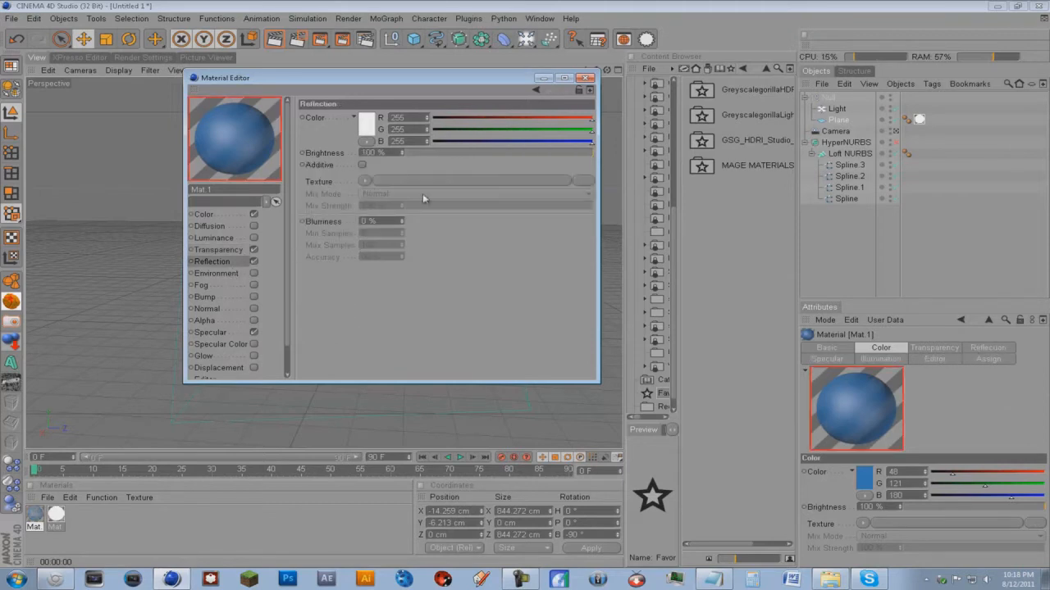
click(364, 180)
click(392, 298)
click(417, 152)
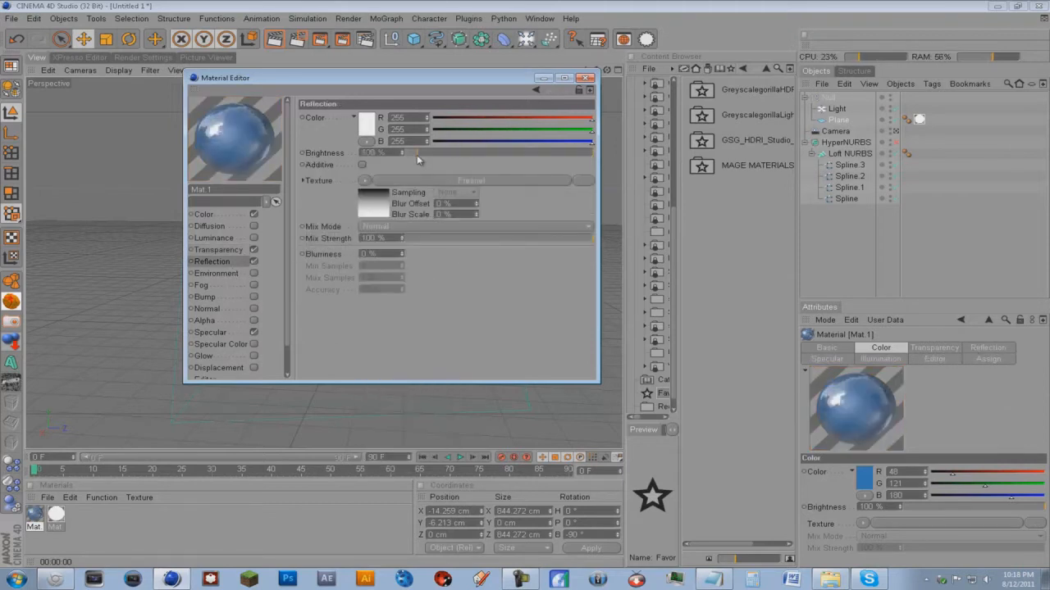
Lower the blue material's reflection mix strength to 24% and apply the material to the HyperNURBS object holding the loft.
click(430, 238)
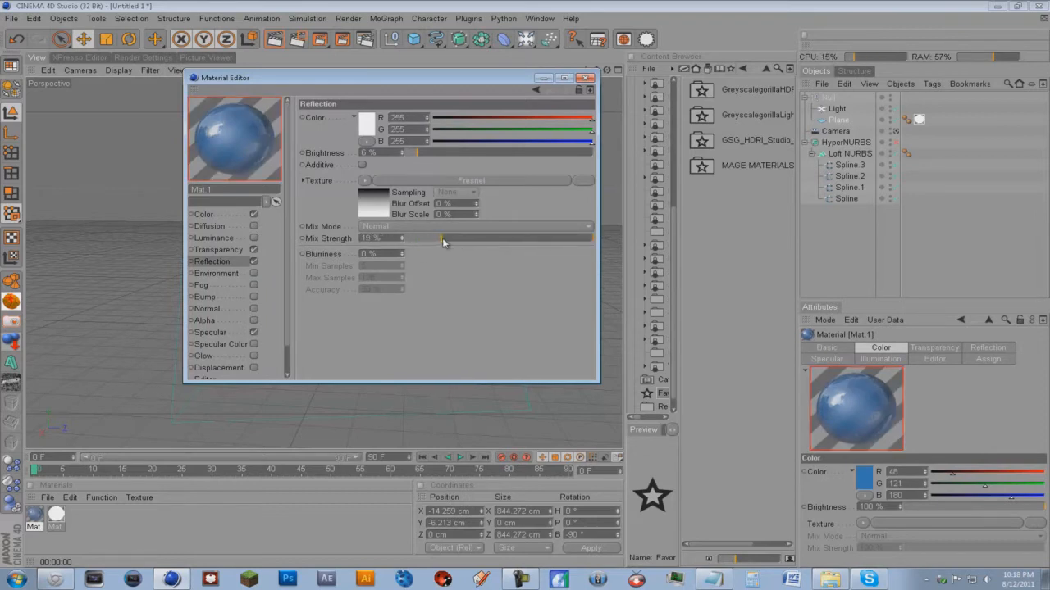
drag(443, 240, 450, 240)
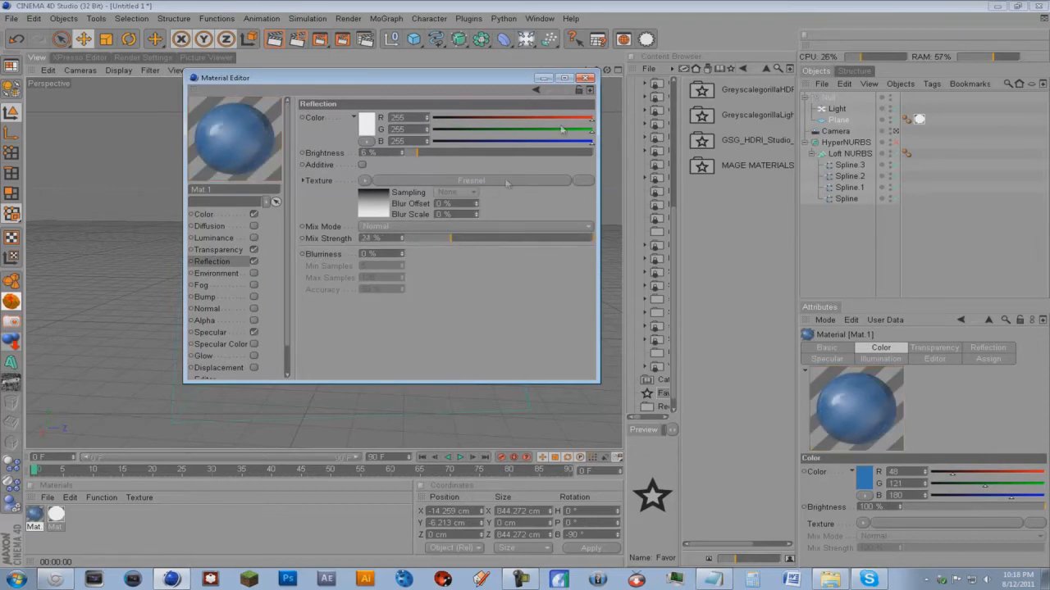
click(585, 78)
drag(34, 515, 857, 146)
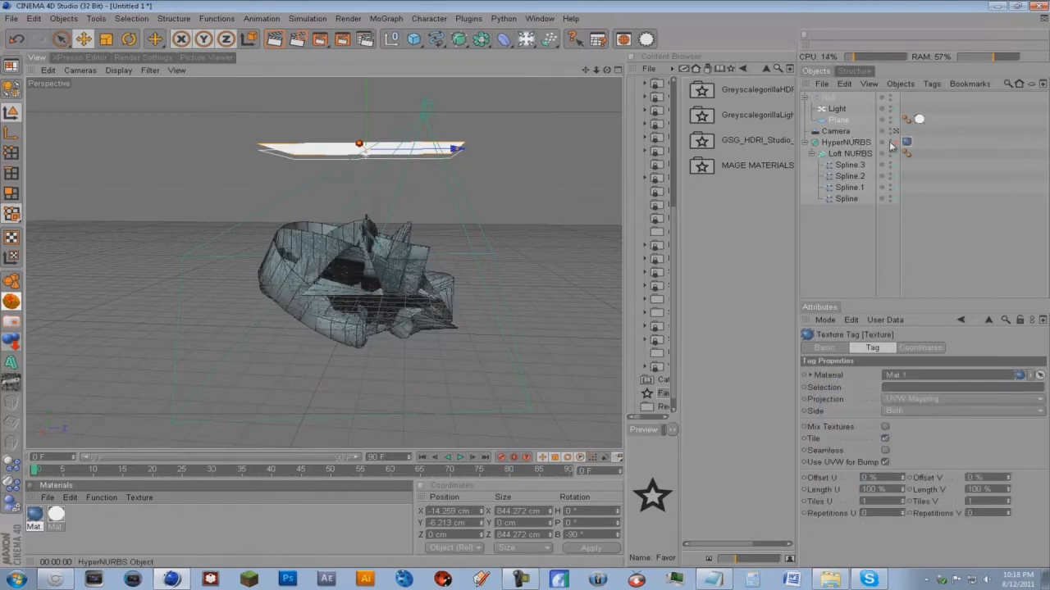
Set the render anti-aliasing to Best with the Still Image filter and preview the lofted shape through the scene camera.
click(896, 131)
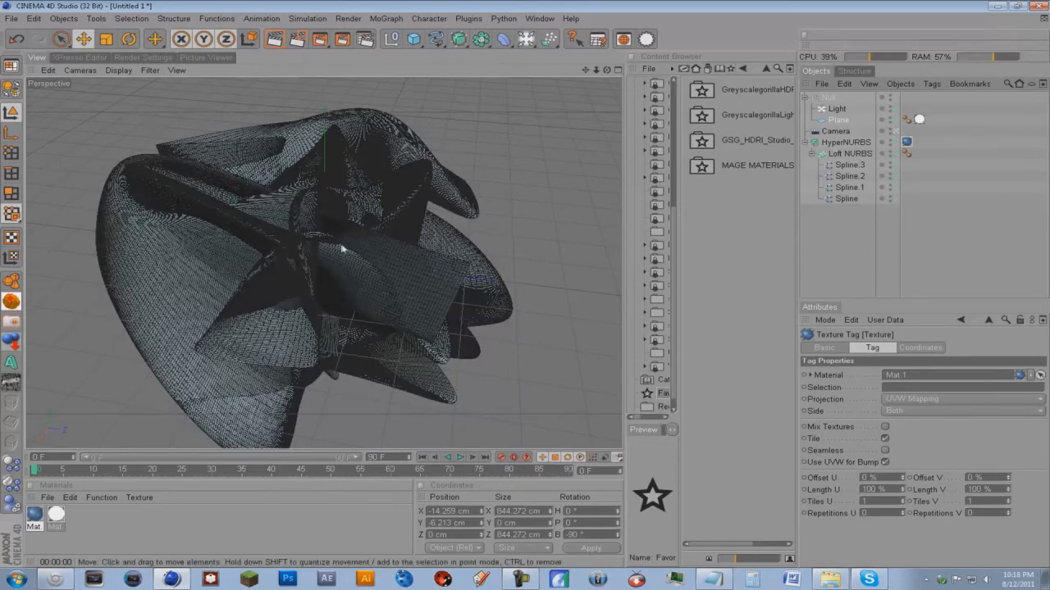
click(145, 57)
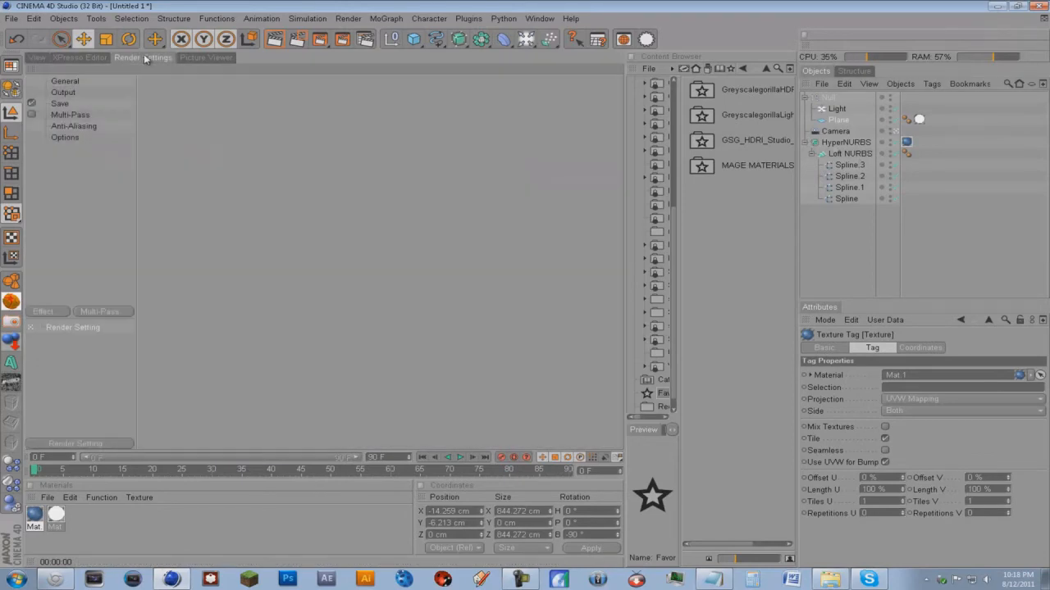
click(74, 127)
click(278, 98)
click(268, 134)
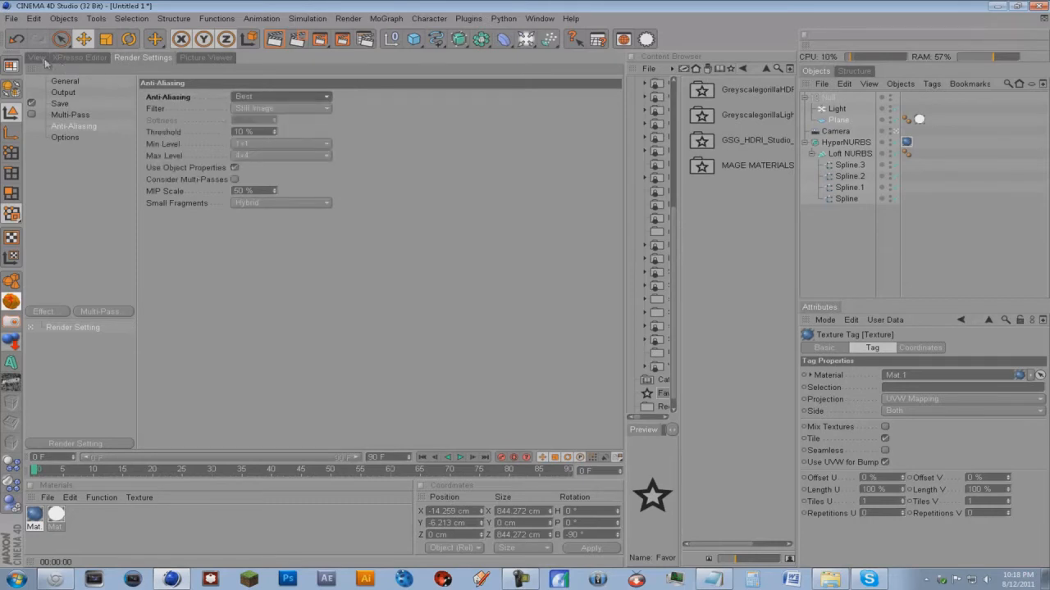
click(244, 97)
click(250, 97)
click(257, 98)
click(256, 108)
click(326, 97)
click(258, 109)
click(38, 57)
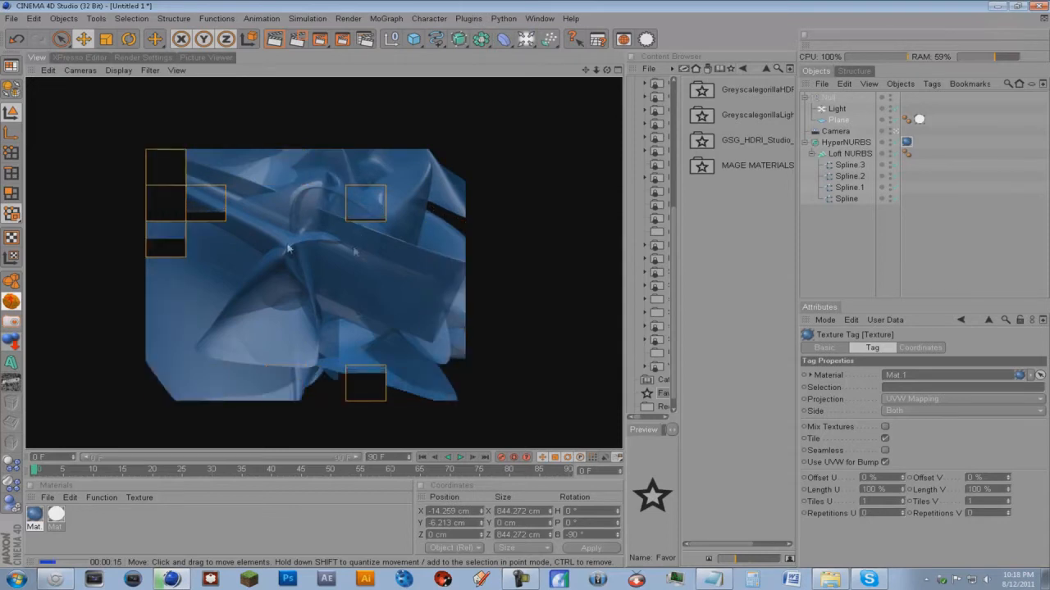
Set the anti-aliasing minimum level to 1x1 and the maximum level to 2x2.
click(147, 58)
click(263, 98)
click(262, 141)
click(260, 156)
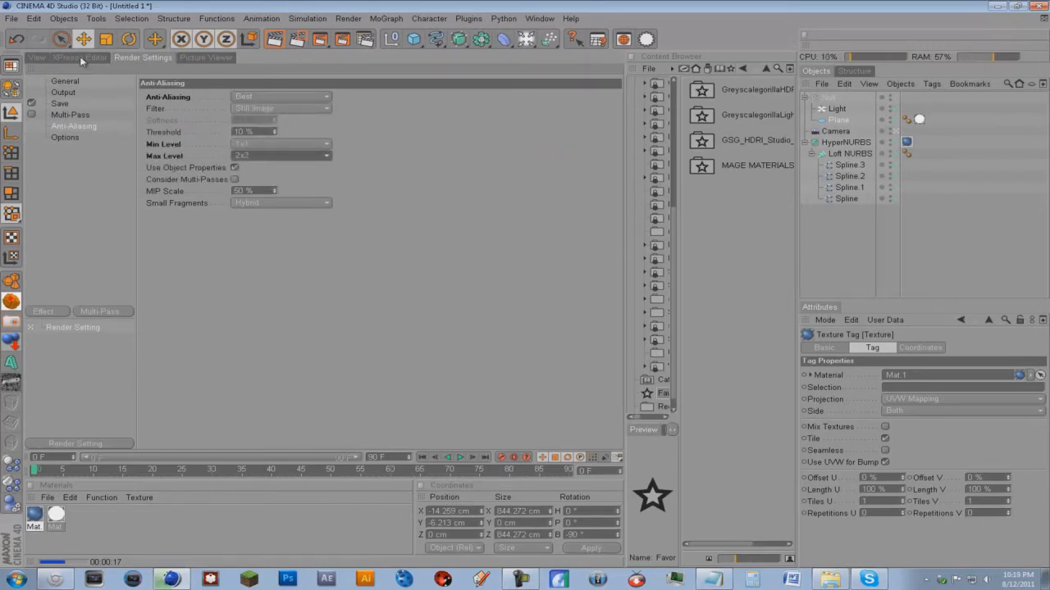
Add Global Illumination to the render settings and set its GI mode to IR + QMC (Still Image).
click(44, 312)
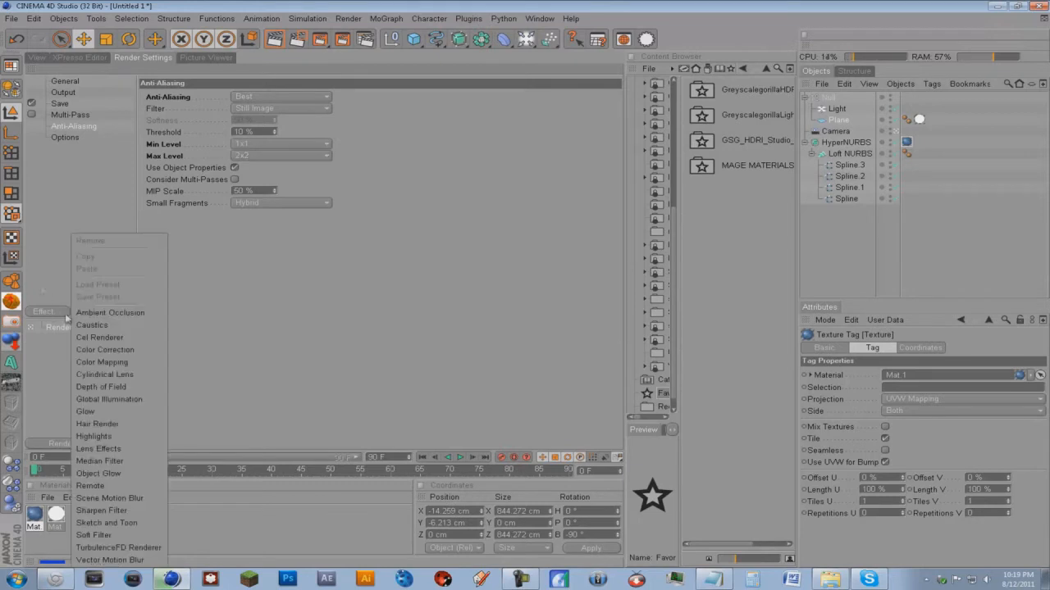
click(106, 401)
click(196, 100)
click(256, 125)
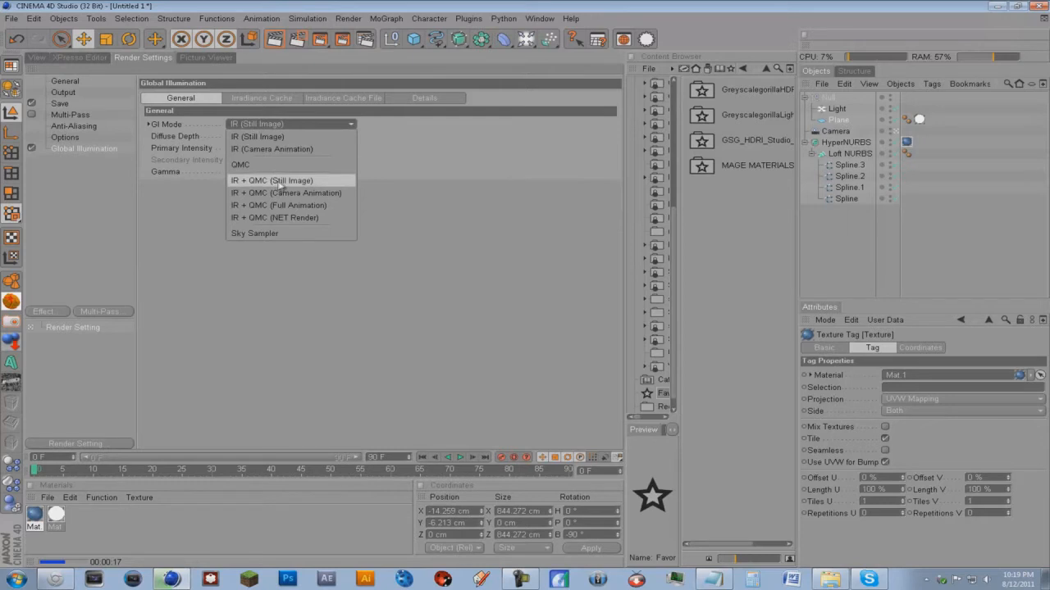
click(280, 180)
Set the irradiance cache's stochastic samples and record density to Low.
click(252, 100)
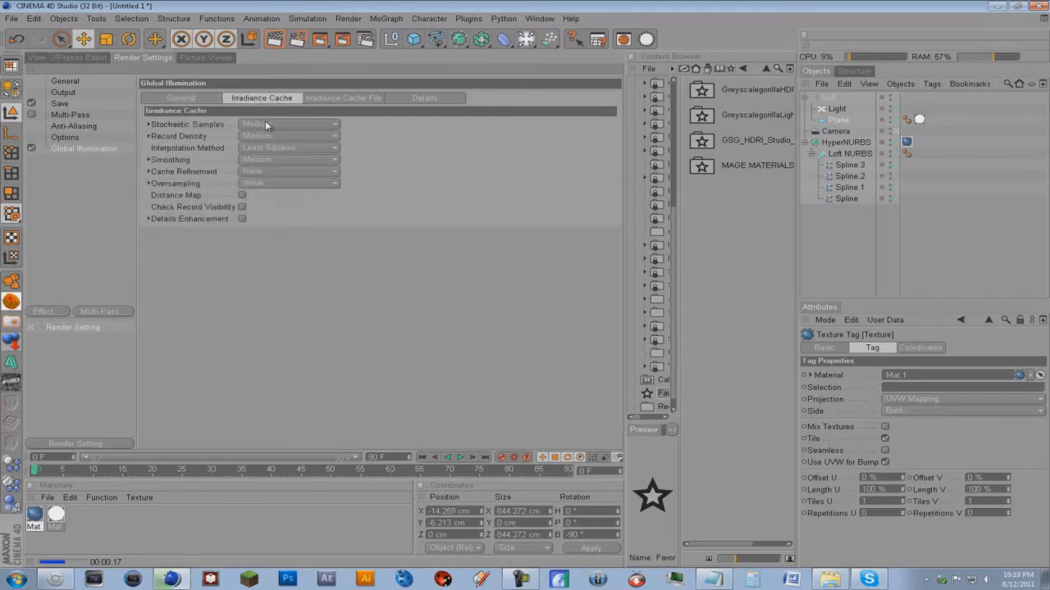
click(265, 125)
click(263, 126)
click(264, 137)
click(264, 126)
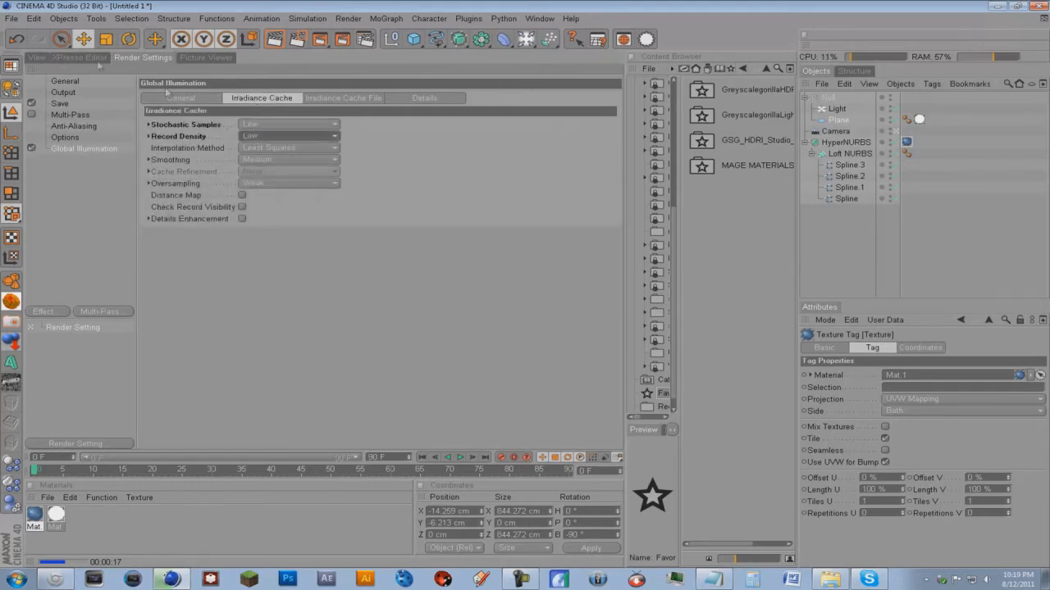
Leave the camera view with the HyperNURBS smoothing turned off and duplicate the null containing the light and plane.
click(41, 59)
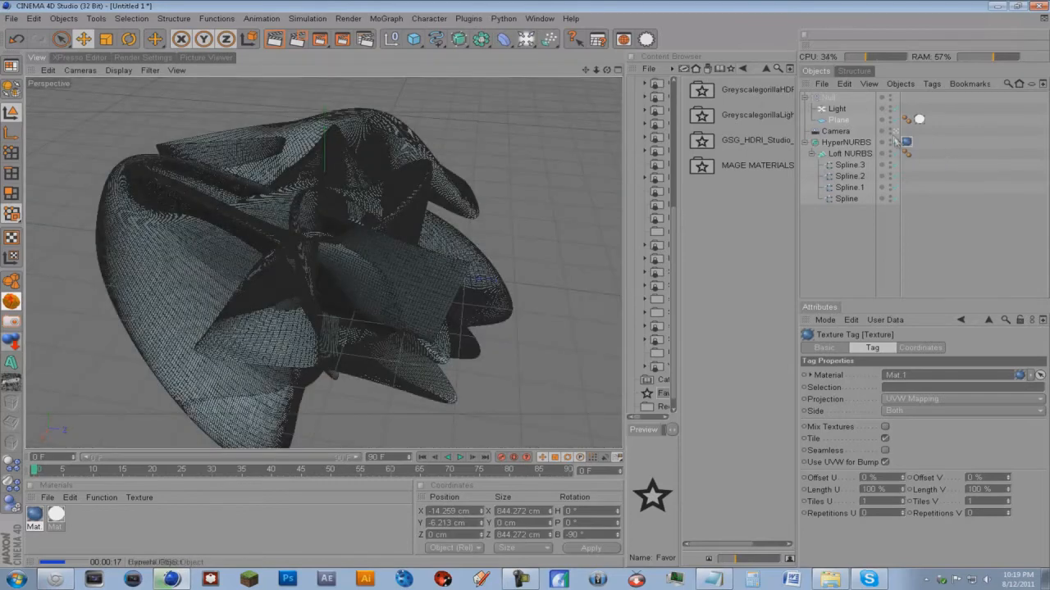
click(895, 142)
click(896, 131)
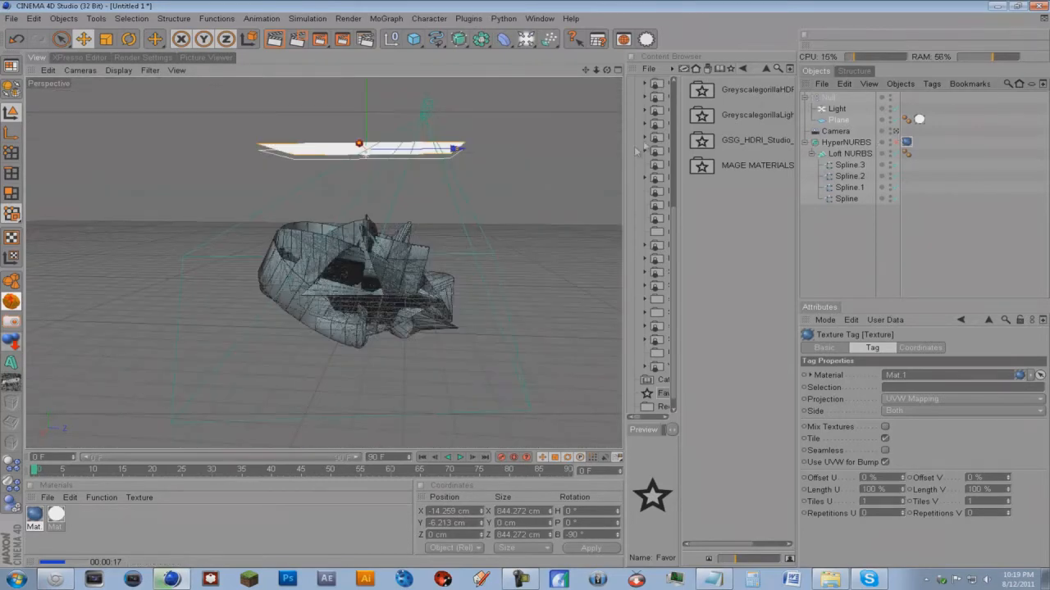
scroll(472, 206, up, 2)
drag(606, 70, 614, 71)
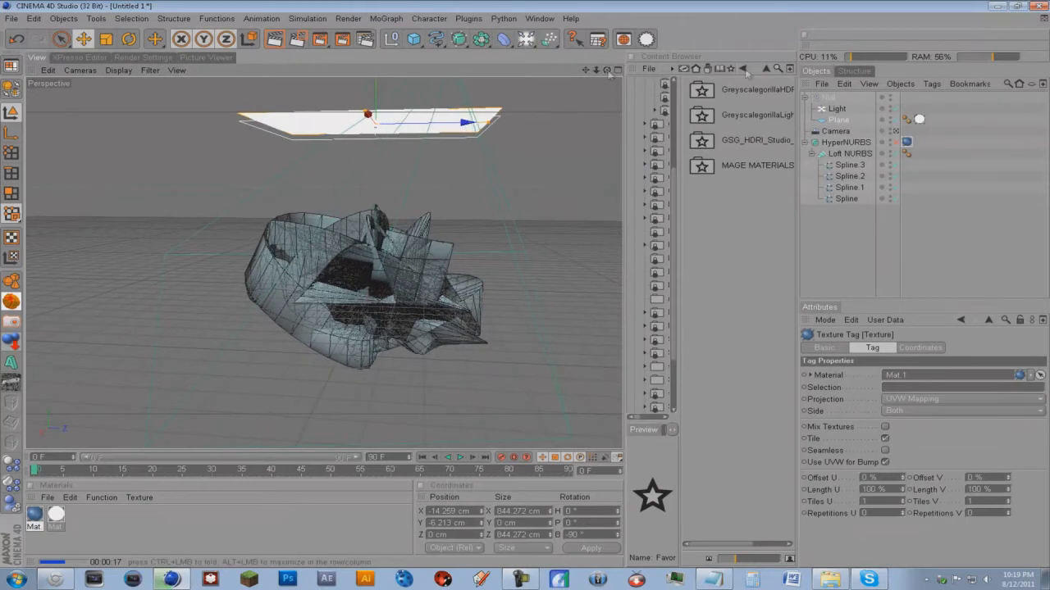
click(804, 98)
ctrl+drag(828, 107, 828, 104)
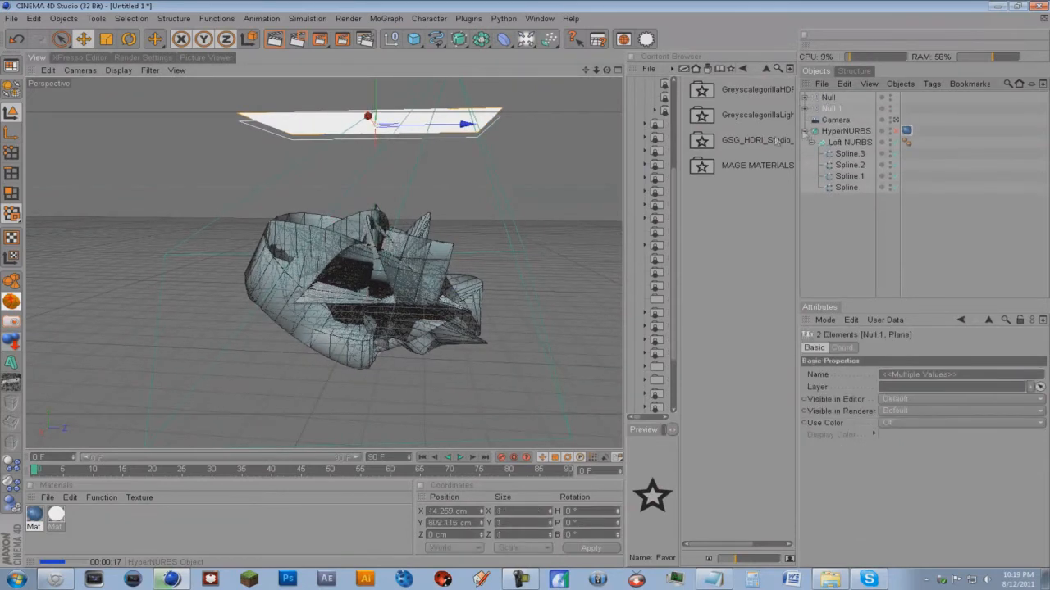
Rotate the duplicated light group and move it beside the lofted shape, at about X 895 cm and Y 671 cm.
key(r)
drag(375, 108, 374, 125)
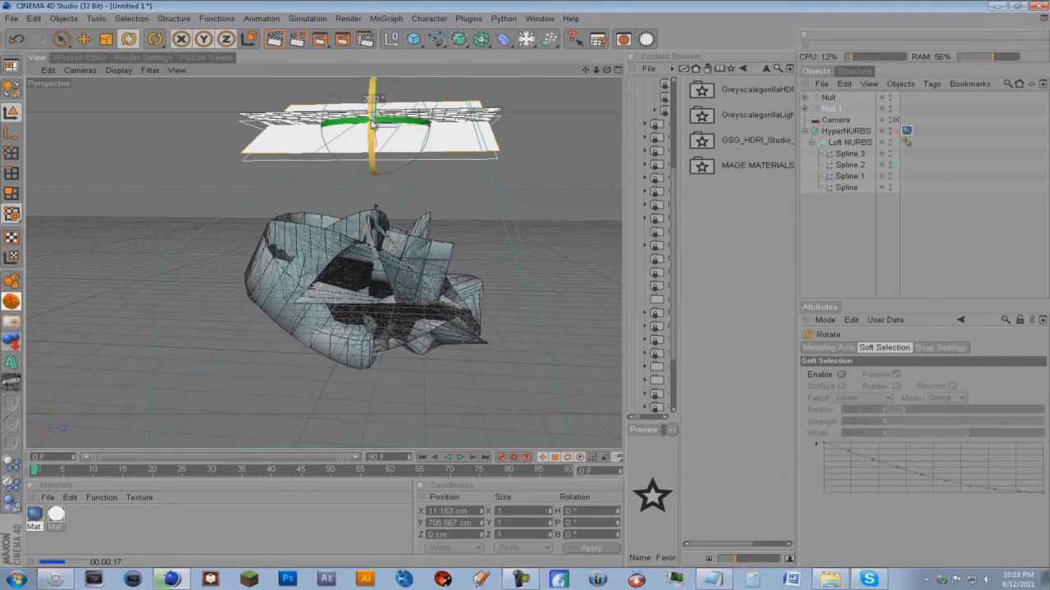
key(e)
drag(607, 71, 525, 288)
drag(375, 92, 374, 188)
drag(331, 232, 195, 264)
drag(234, 214, 229, 84)
drag(196, 126, 122, 132)
drag(152, 96, 152, 128)
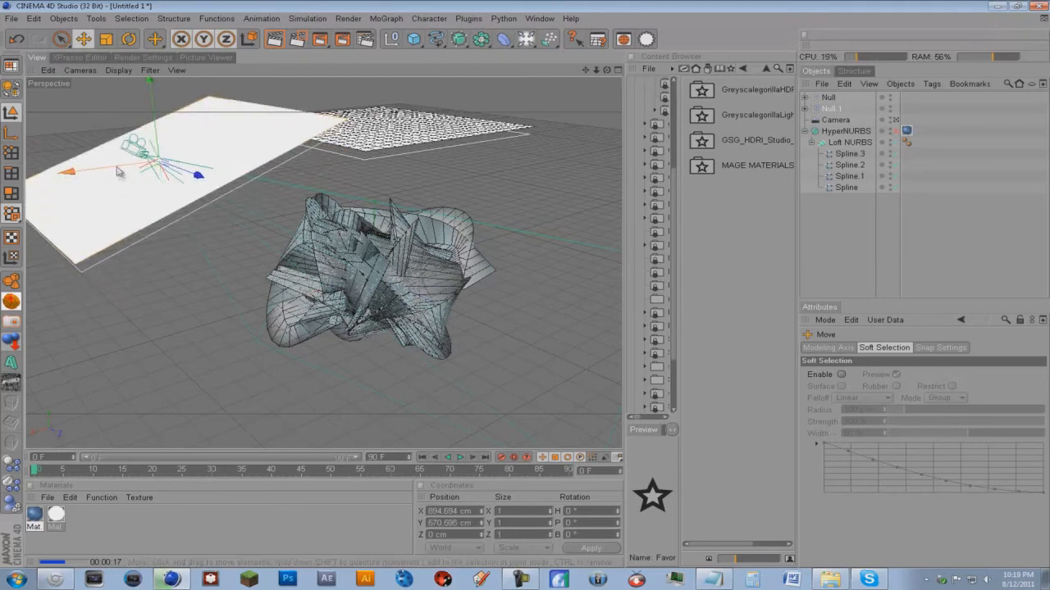
Move the duplicated light group outward to about X 1172 cm and tilt it more steeply toward the shape.
drag(118, 171, 89, 173)
key(r)
drag(83, 135, 66, 172)
key(e)
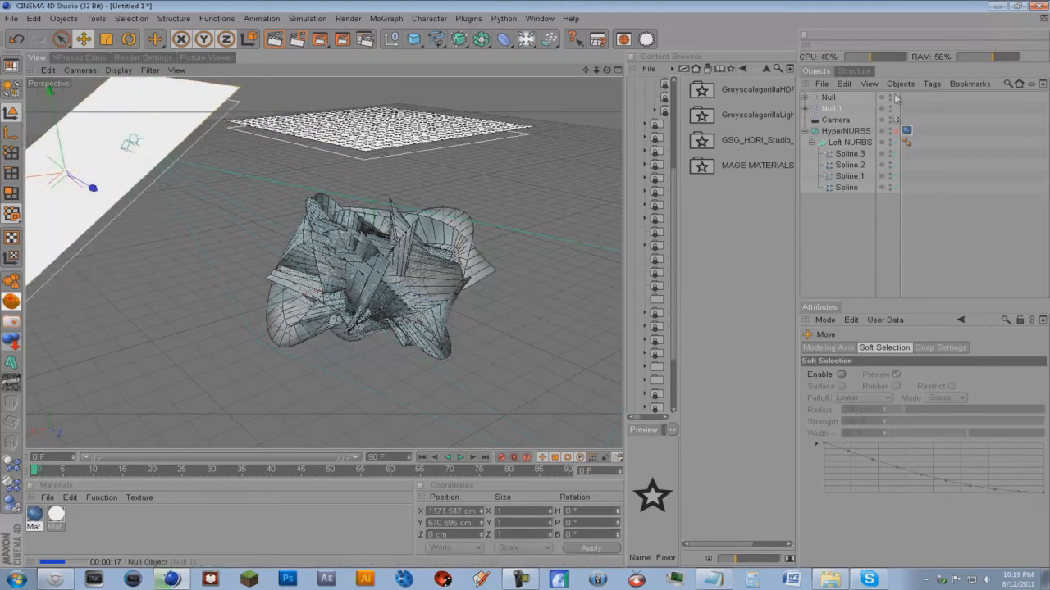
Turn the HyperNURBS smoothing back on and render the lofted shape through the scene camera.
click(896, 120)
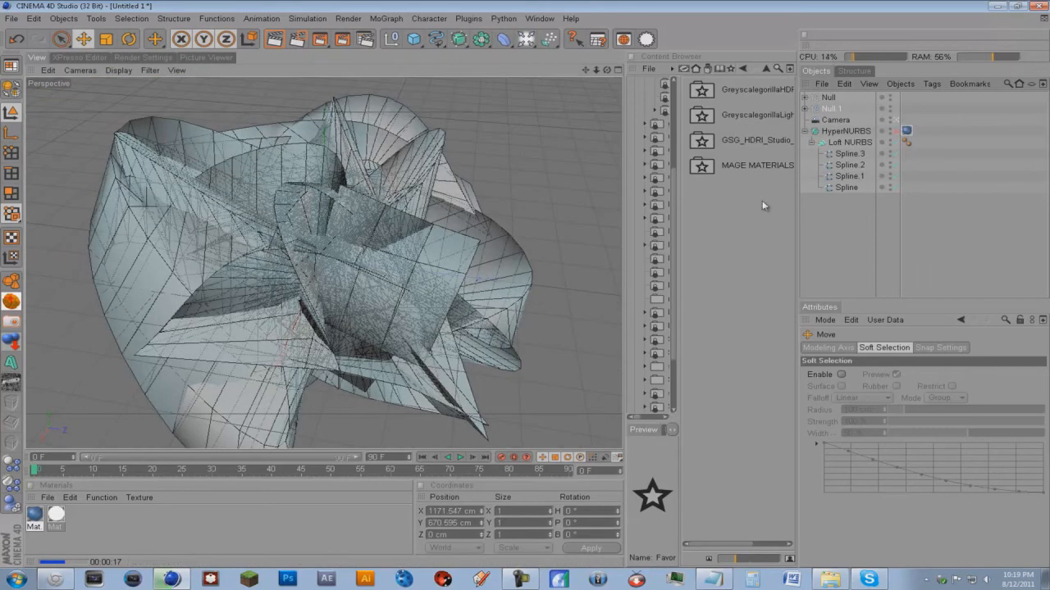
click(896, 132)
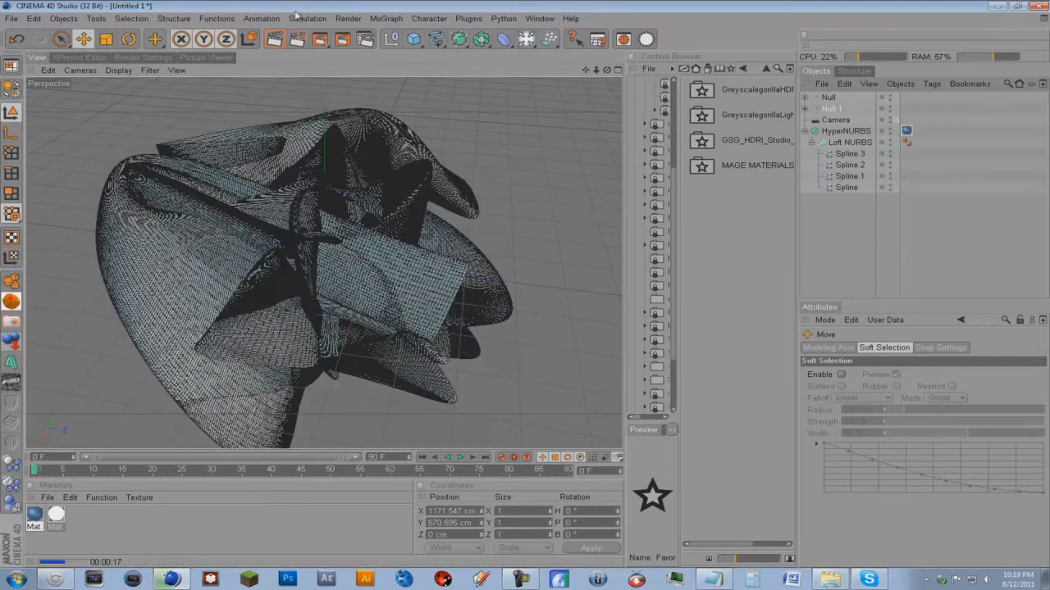
click(123, 57)
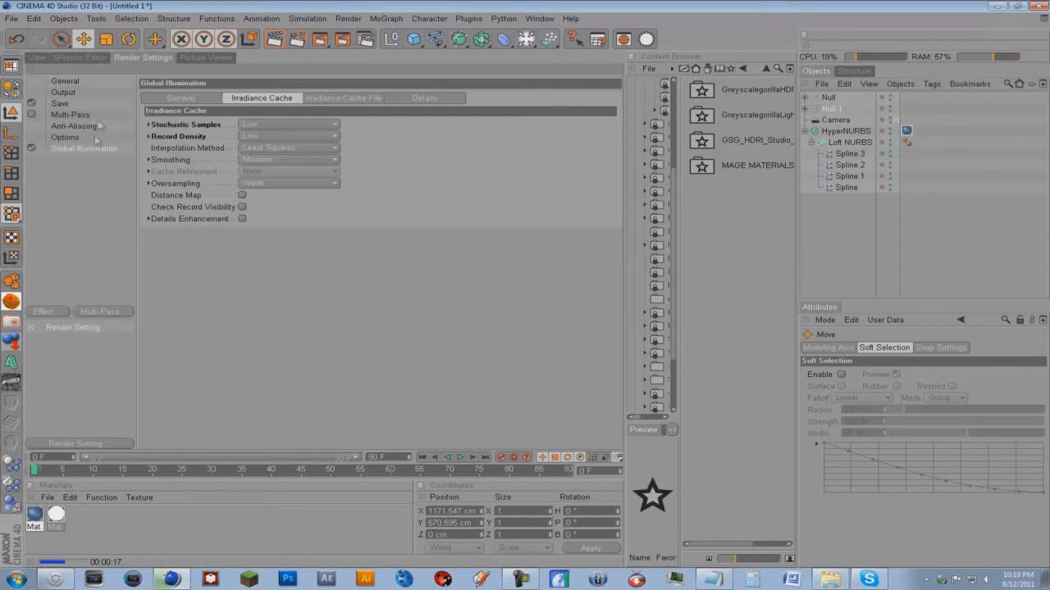
click(73, 127)
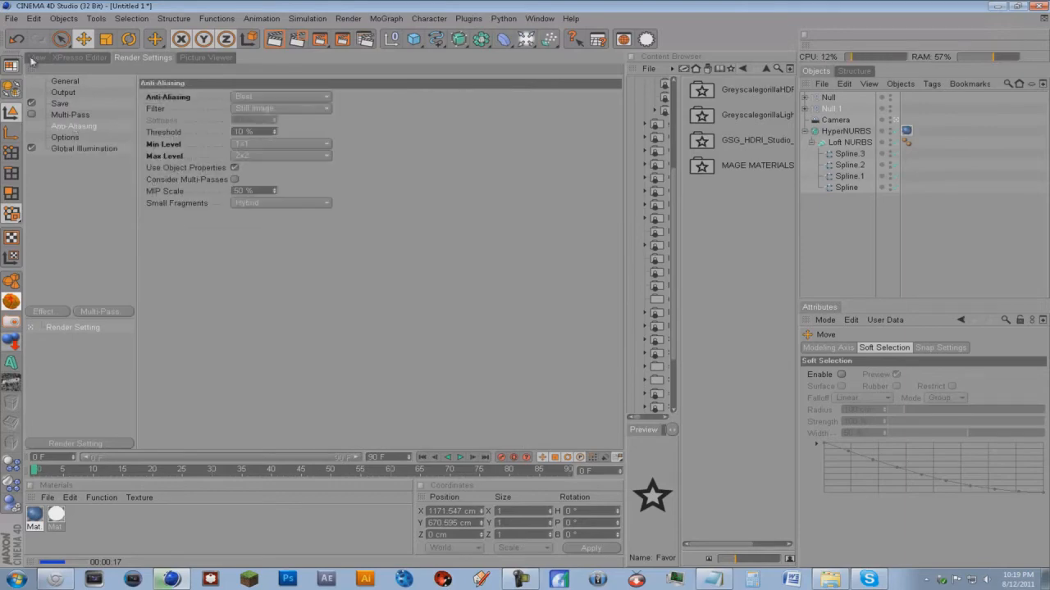
click(37, 57)
key(ctrl+r)
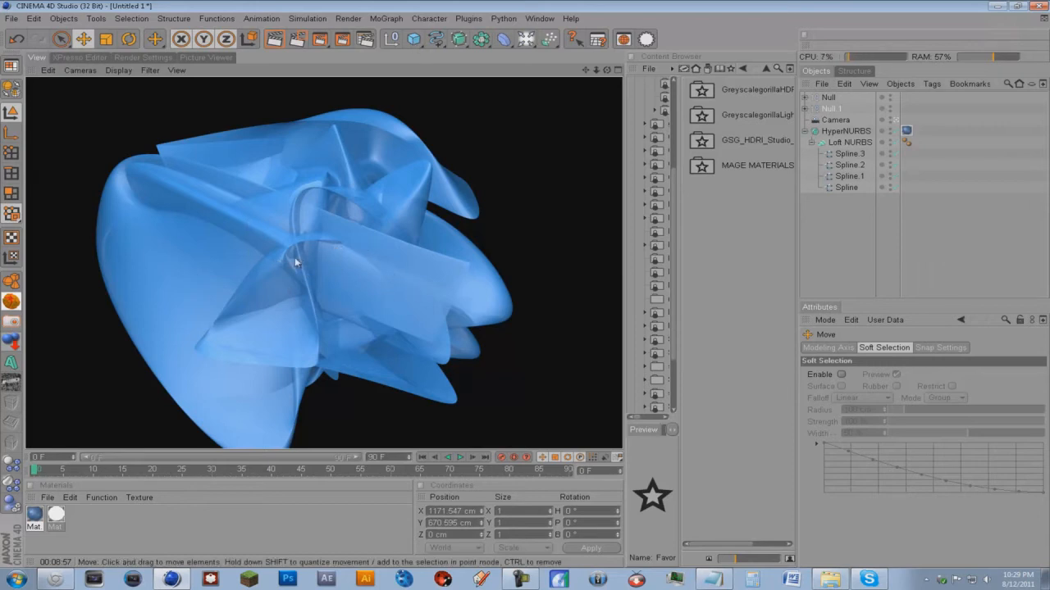
Add a sphere primitive with the default 100 cm radius and hide the lofted HyperNURBS shape.
drag(414, 39, 534, 47)
click(890, 141)
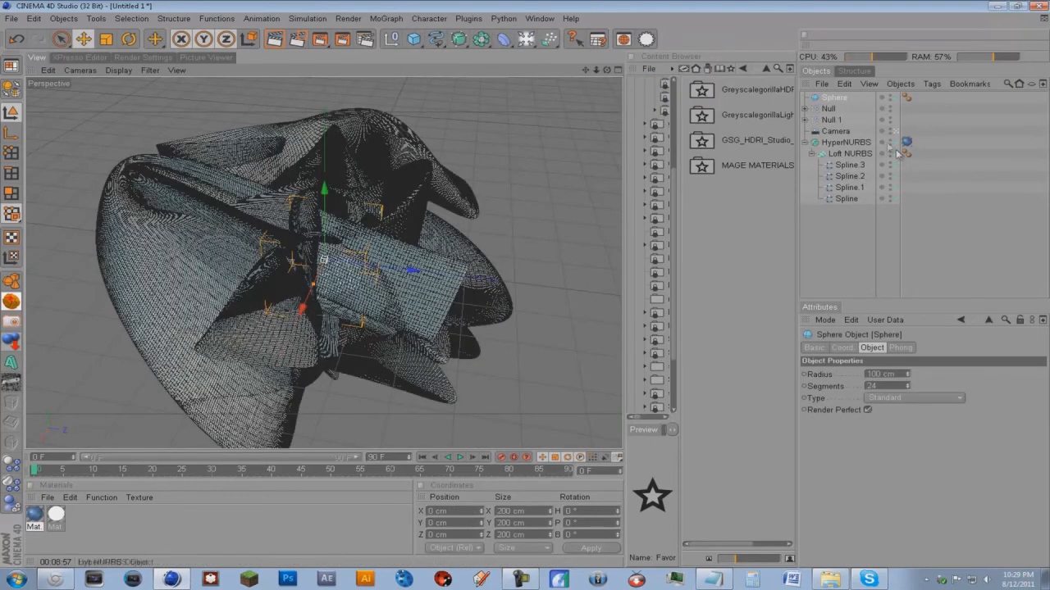
click(892, 142)
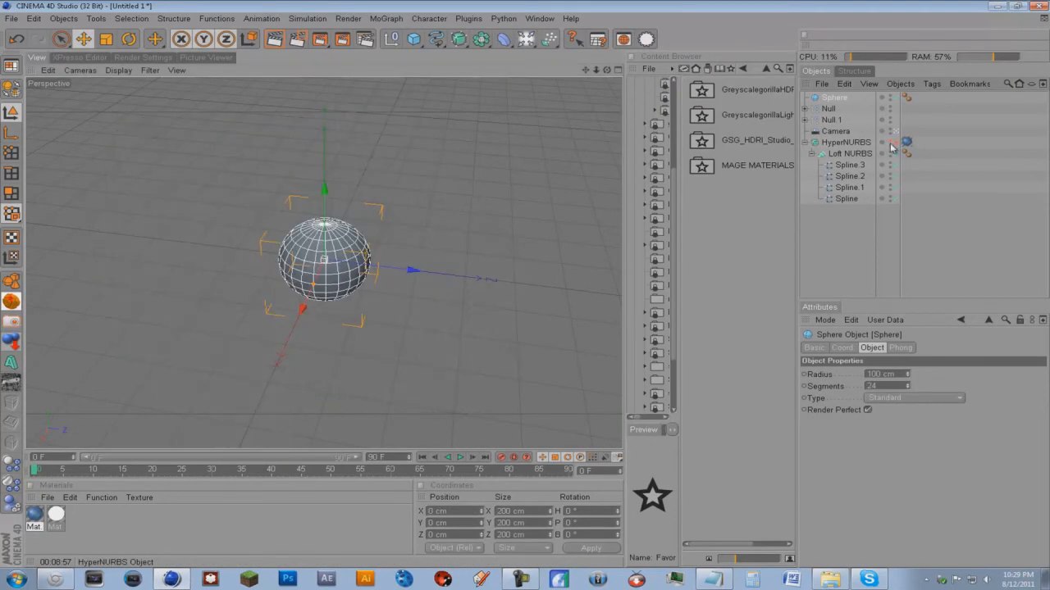
scroll(528, 192, up, 4)
drag(606, 70, 574, 107)
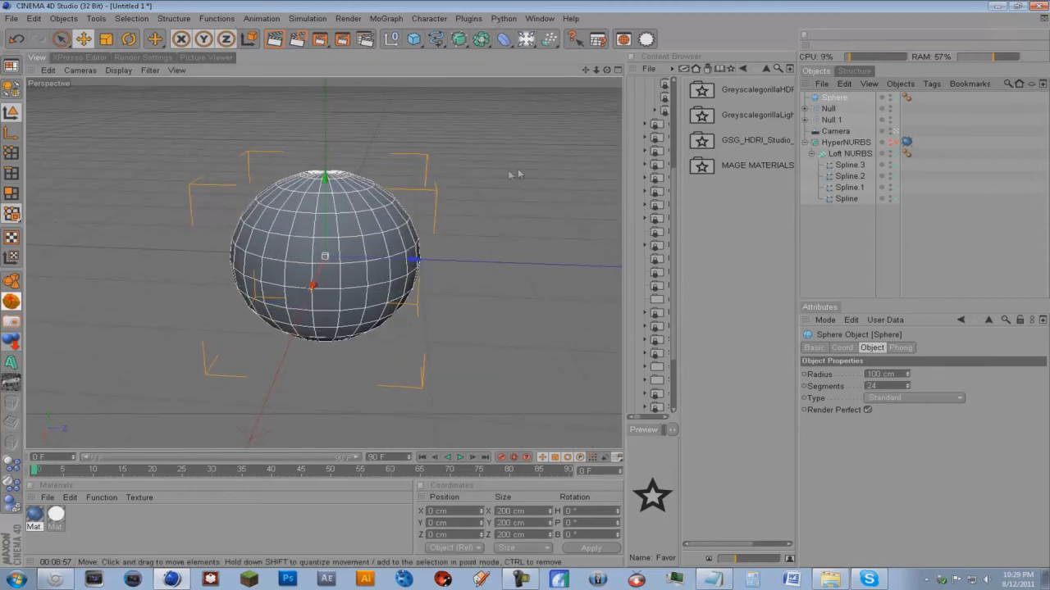
Break the sphere into 30 Voronoi pieces with the Thrausi plugin.
click(468, 18)
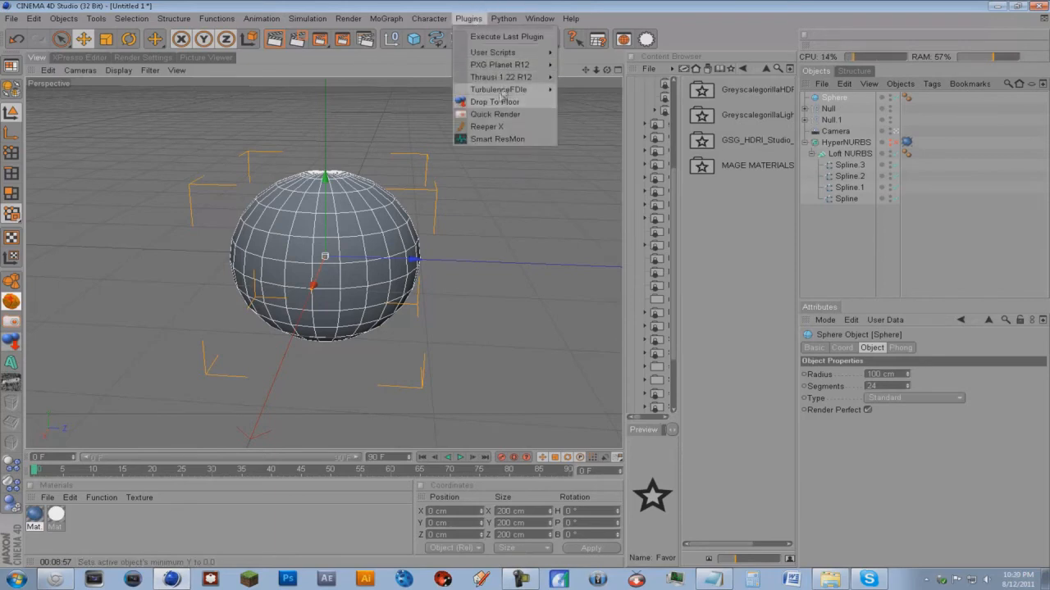
click(576, 88)
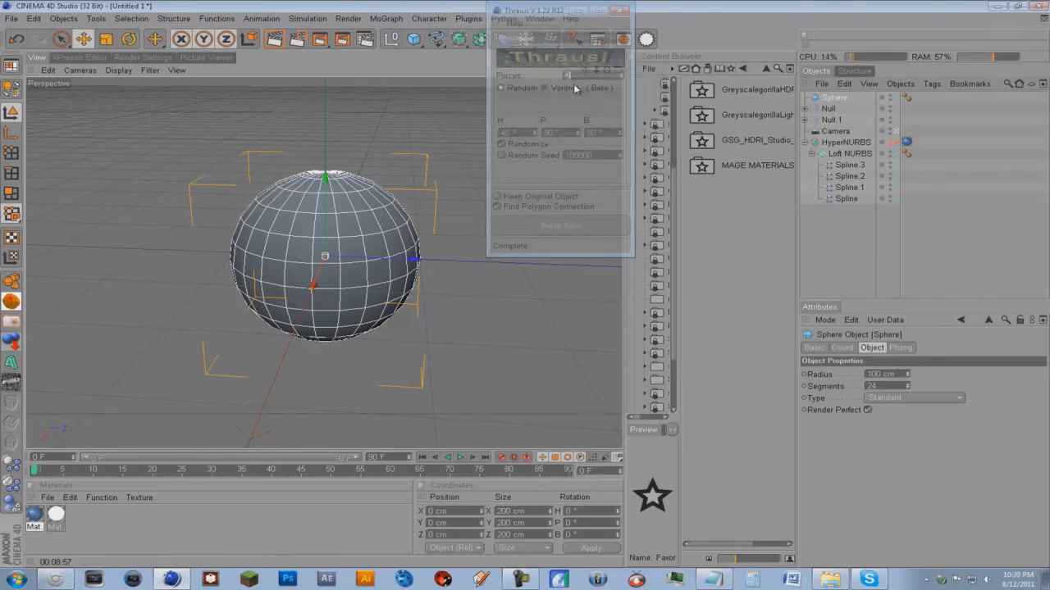
click(543, 87)
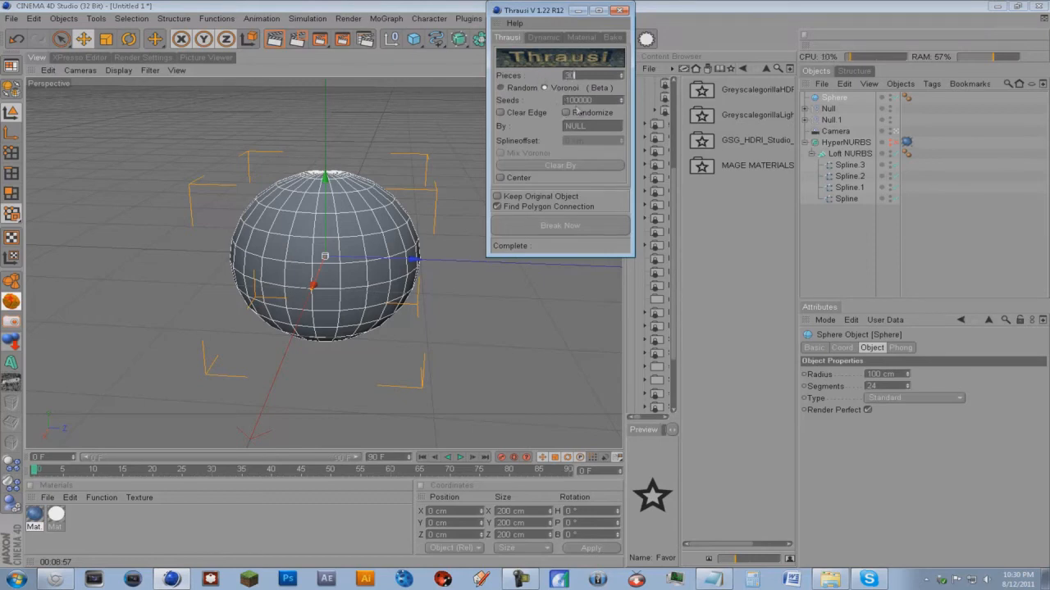
click(585, 226)
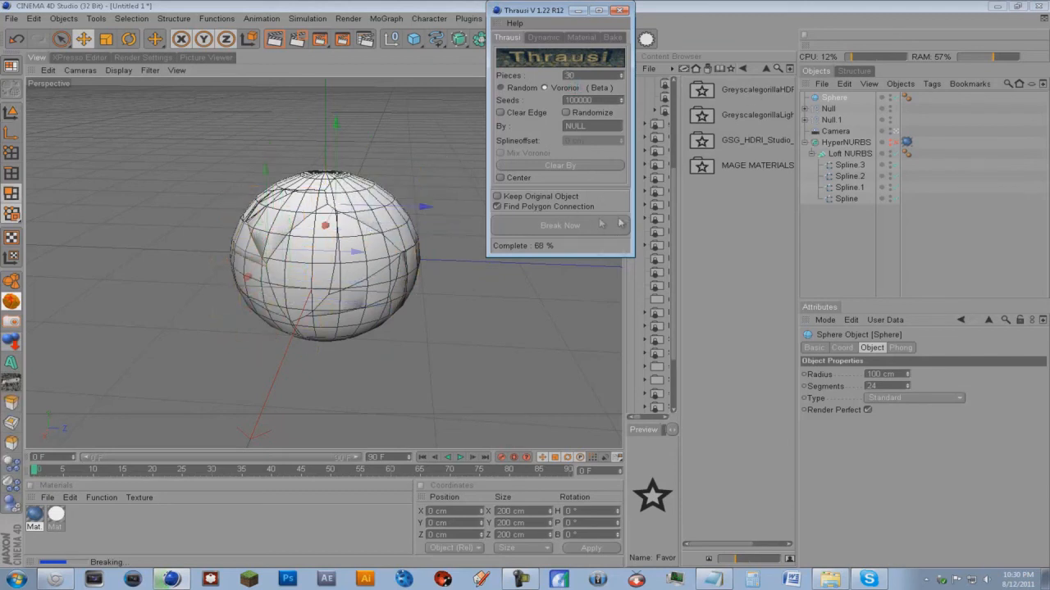
click(620, 10)
Add a second HyperNURBS object and nest the fractured sphere inside it to smooth the pieces.
click(459, 39)
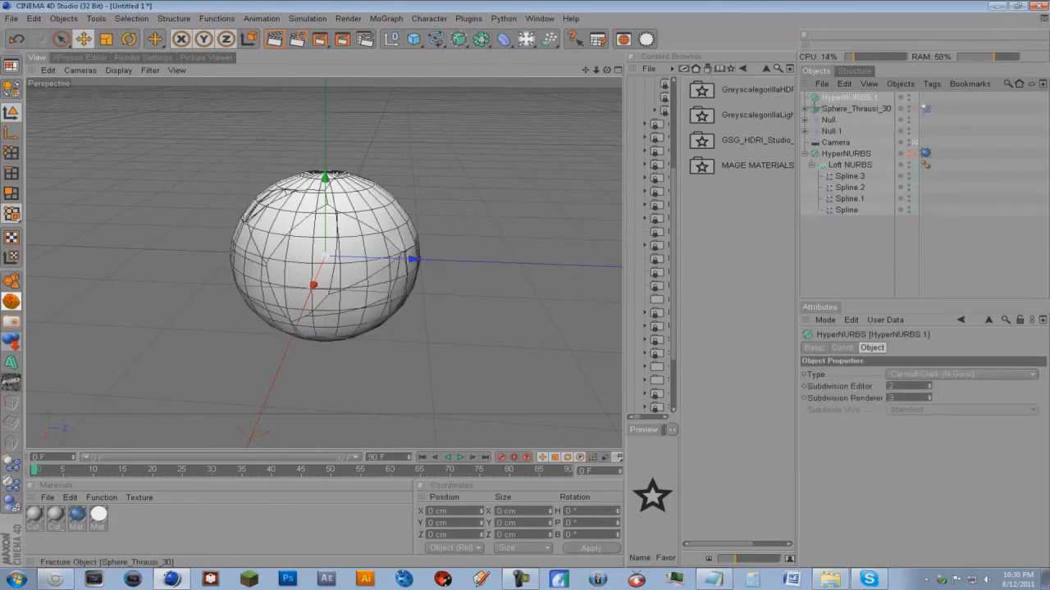
click(942, 105)
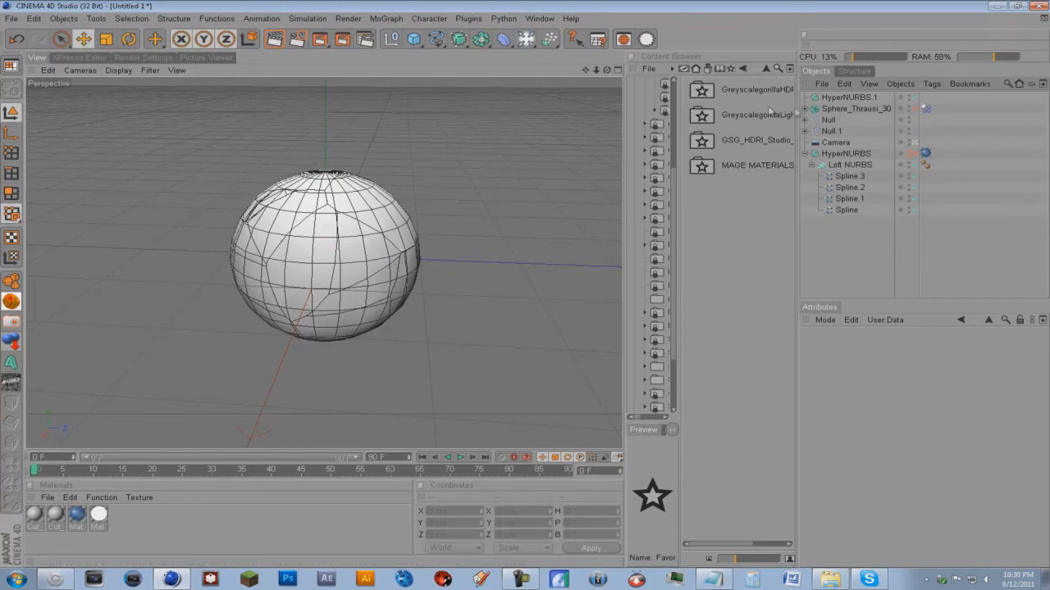
click(834, 111)
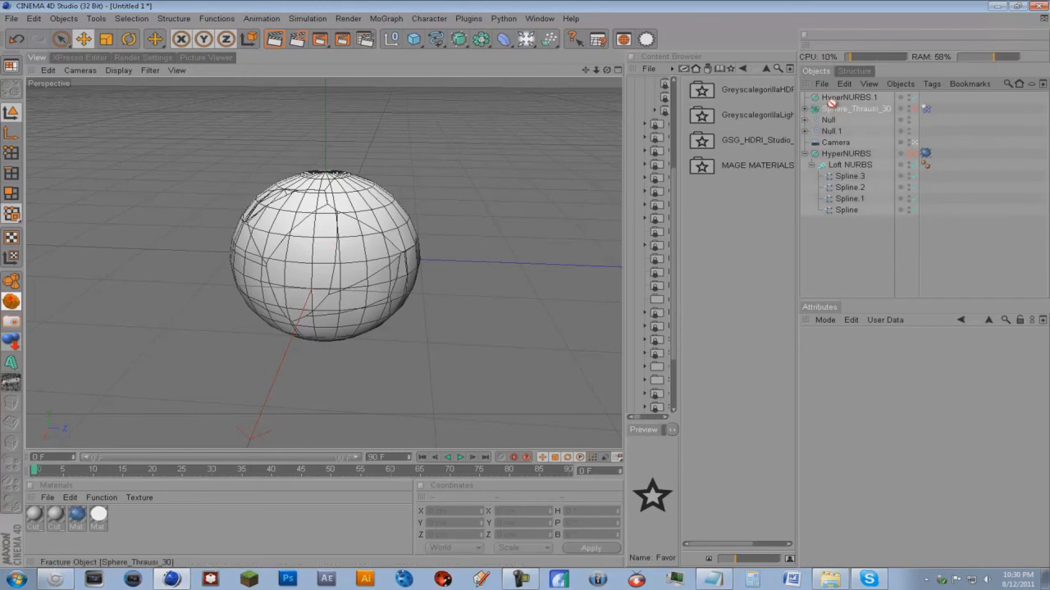
drag(831, 97, 832, 98)
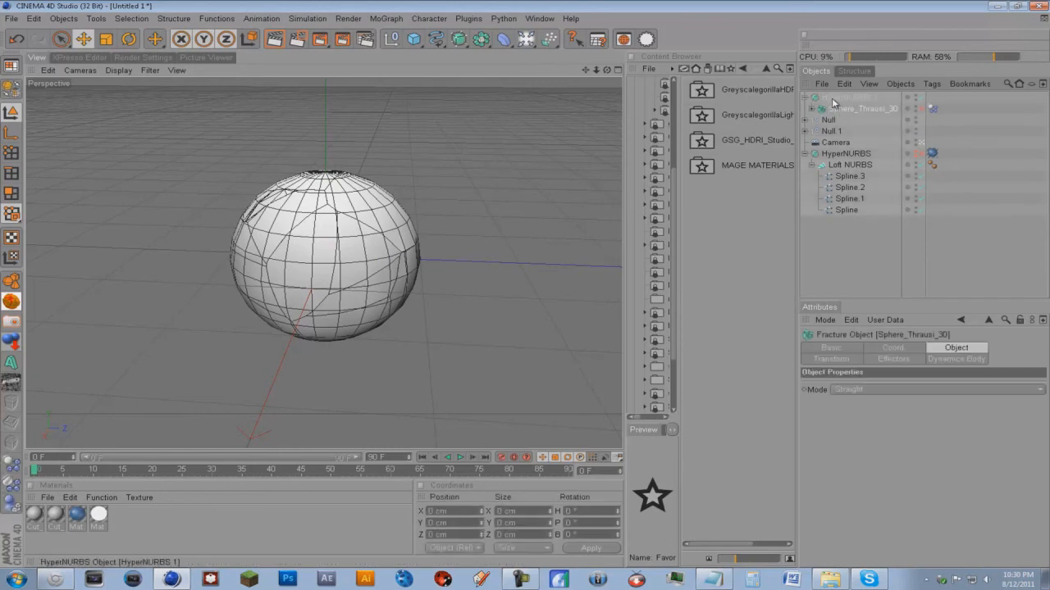
Render a preview of the smoothed fractured sphere and inspect it from other angles.
click(274, 39)
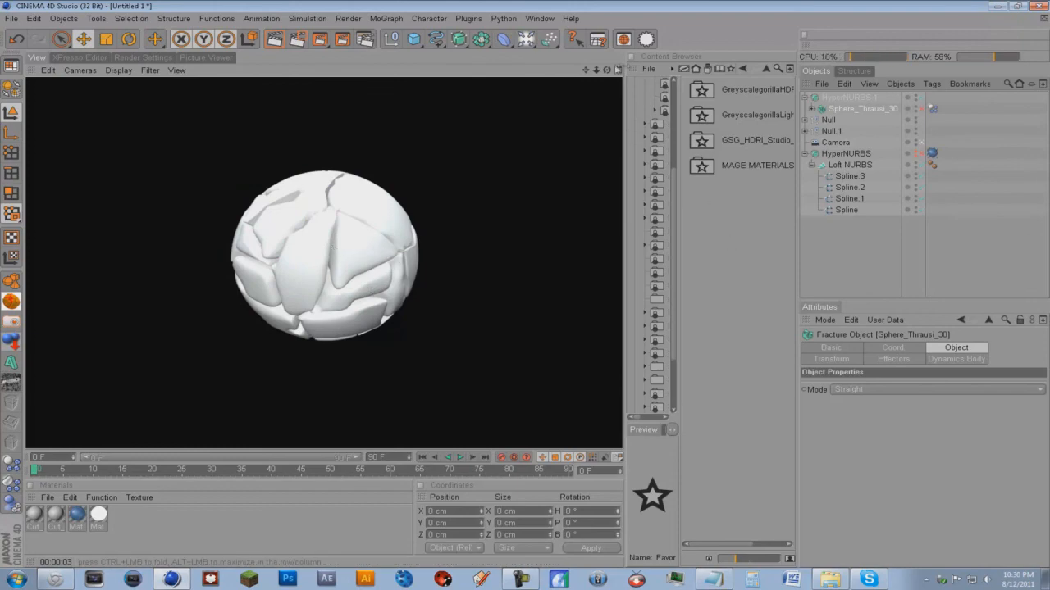
alt+drag(523, 289, 534, 331)
middle_click(534, 330)
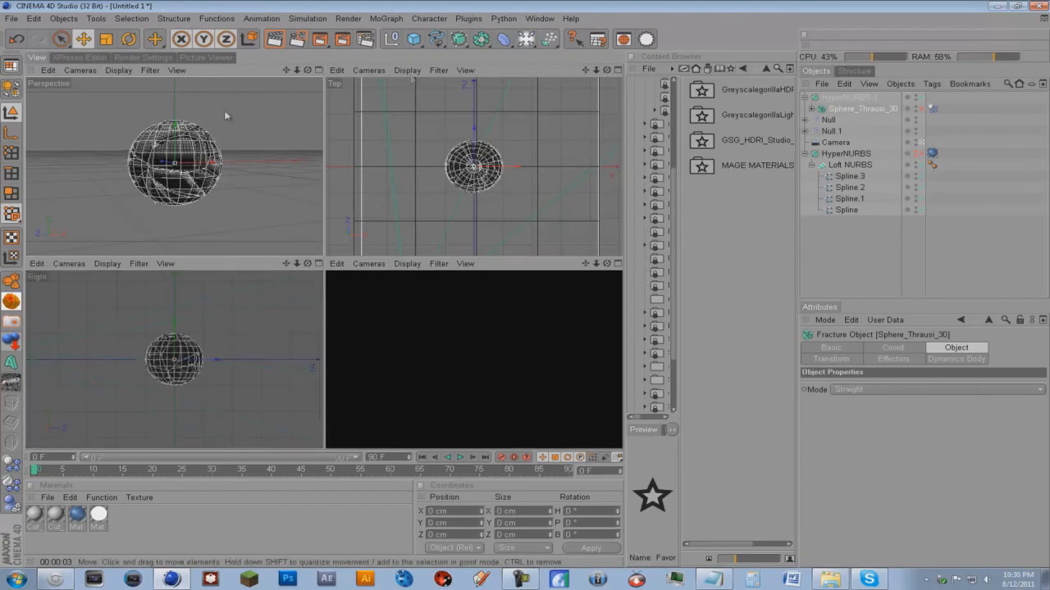
key(F1)
alt+drag(525, 291, 504, 286)
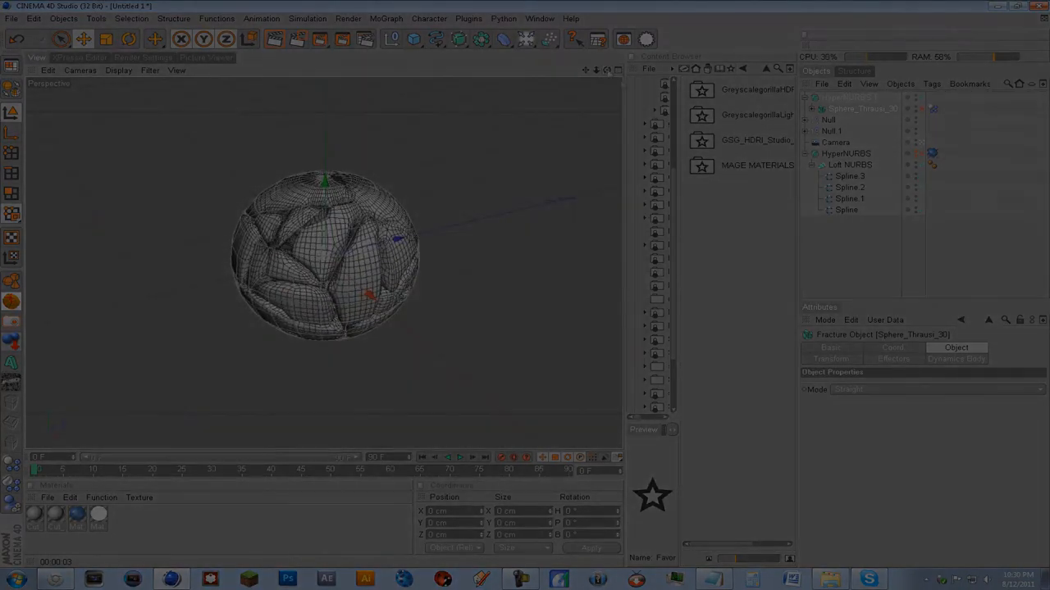